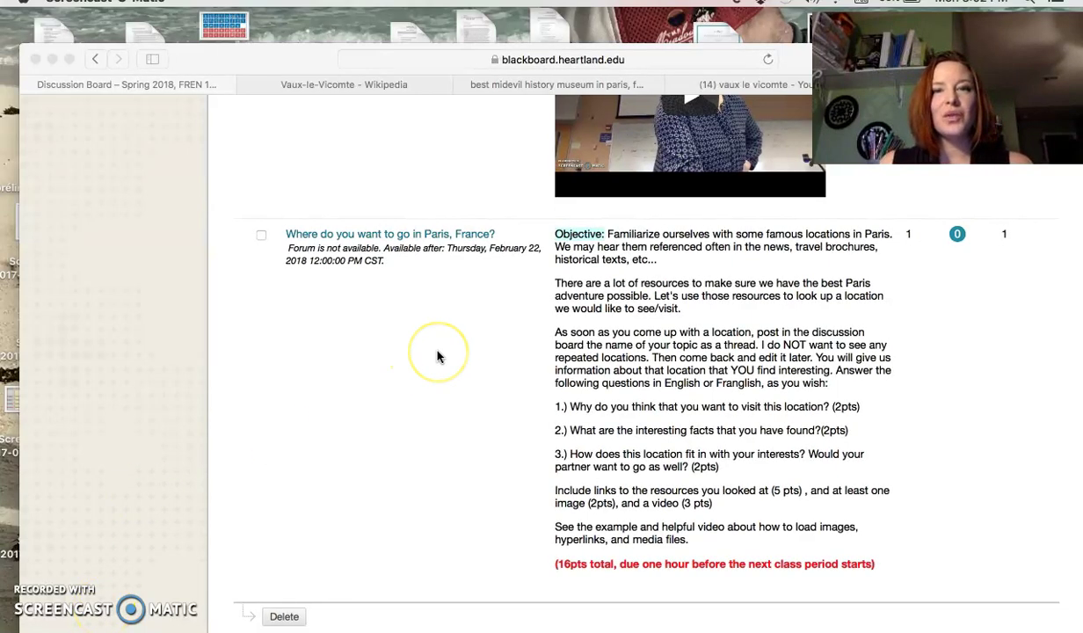
Step: Open the 'Where do you want to go in Paris, France?' forum, then its 'Vaux le vicomte - MODEL' thread
scroll(437, 356, "up", 5)
scroll(437, 356, "up", 10)
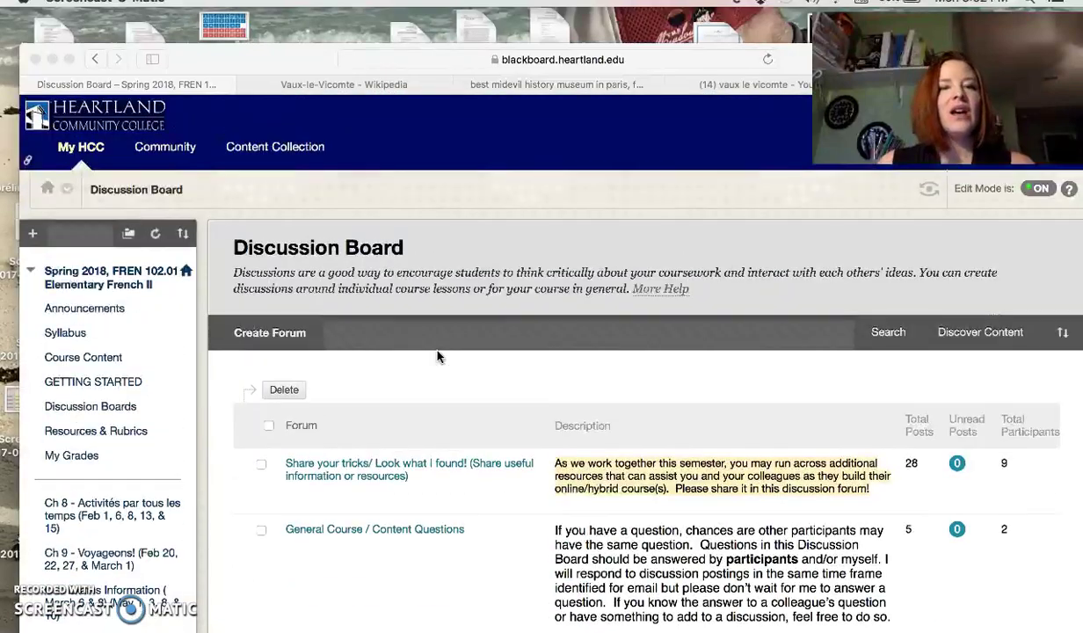
scroll(437, 356, "down", 15)
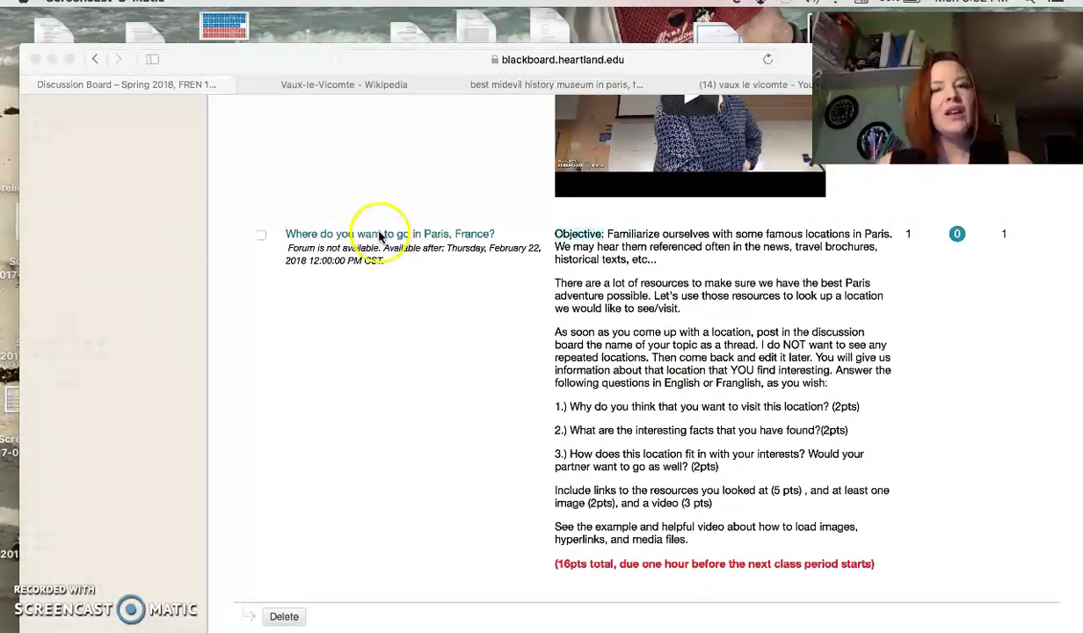
left_click(437, 234)
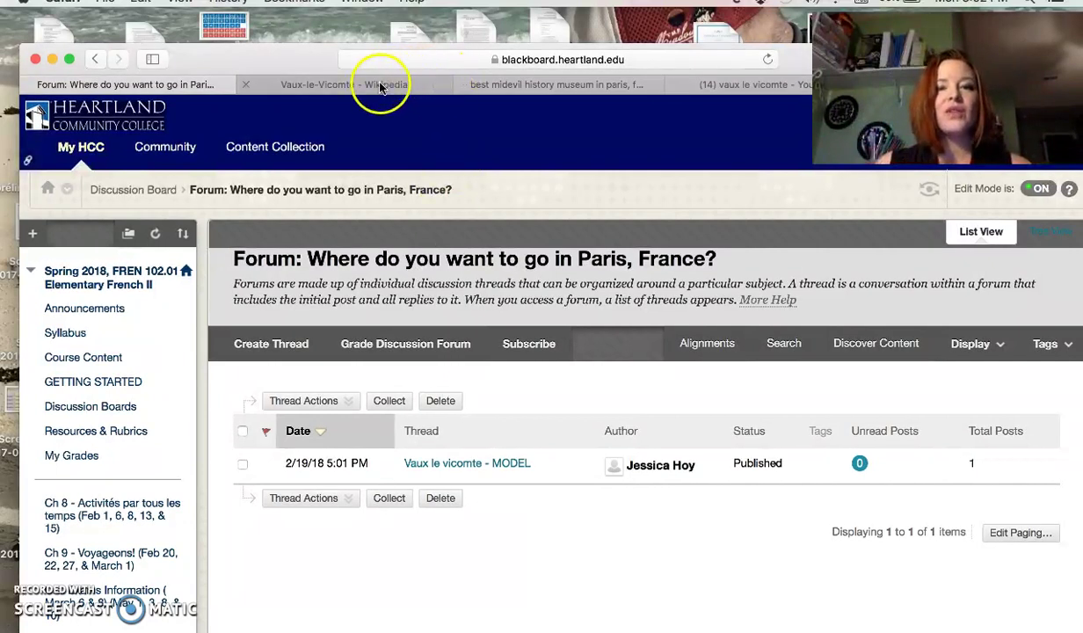
left_click(448, 463)
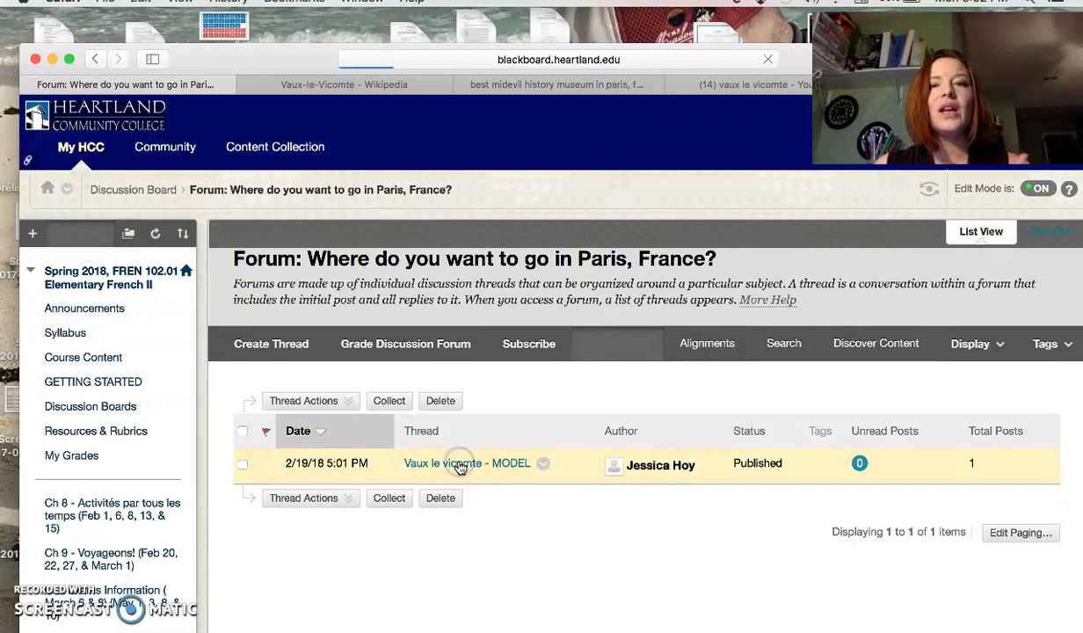
Step: Copy the Vaux-le-Vicomte Wikipedia article's URL and return to the Blackboard Thread tab
left_click(399, 85)
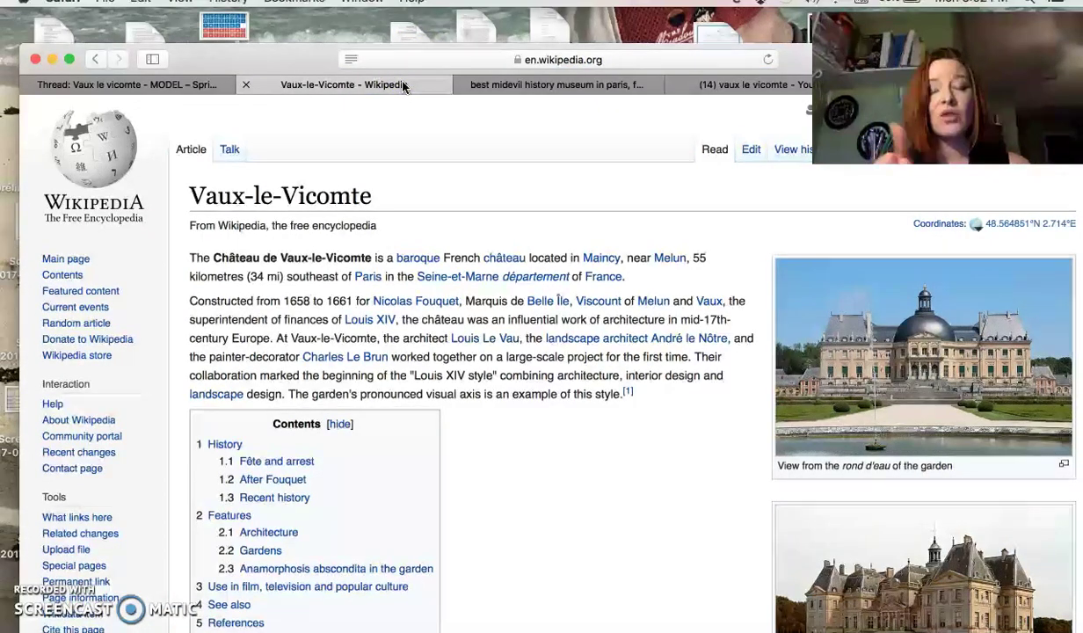
left_click(563, 60)
key("super+c")
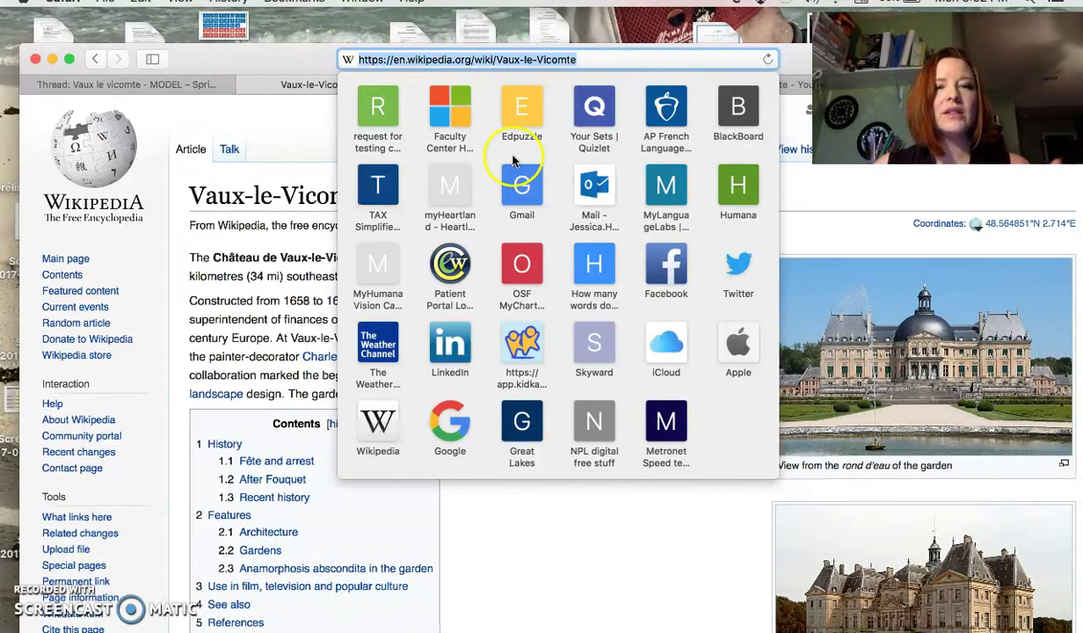
left_click(192, 92)
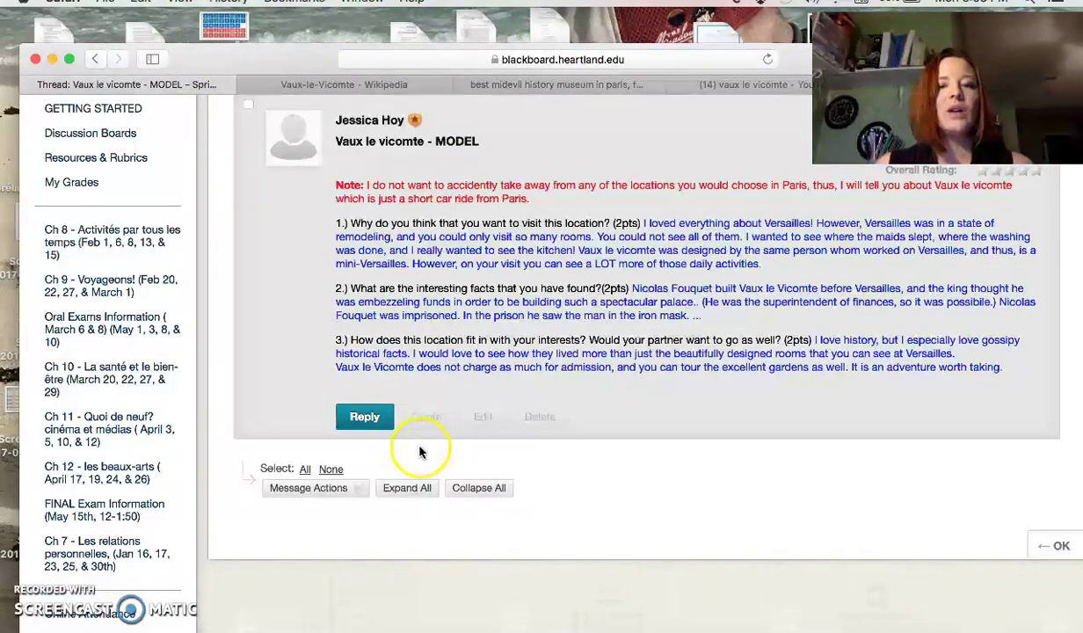
Step: Edit the model post, type 'Wikipedia' on a new line below the first answer, and select it
left_click(483, 417)
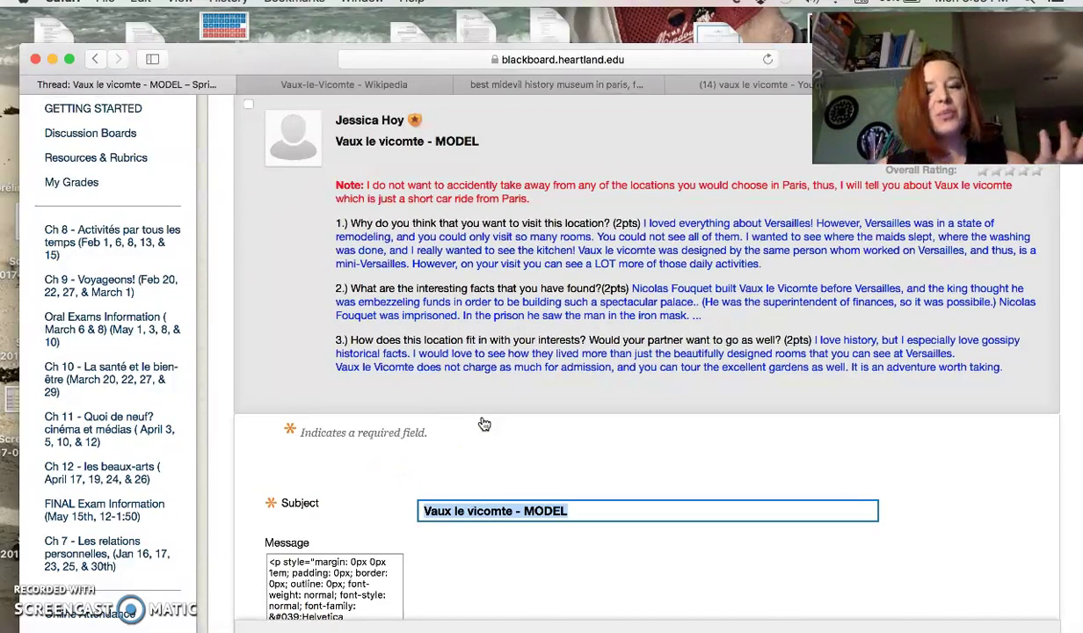
left_click(606, 493)
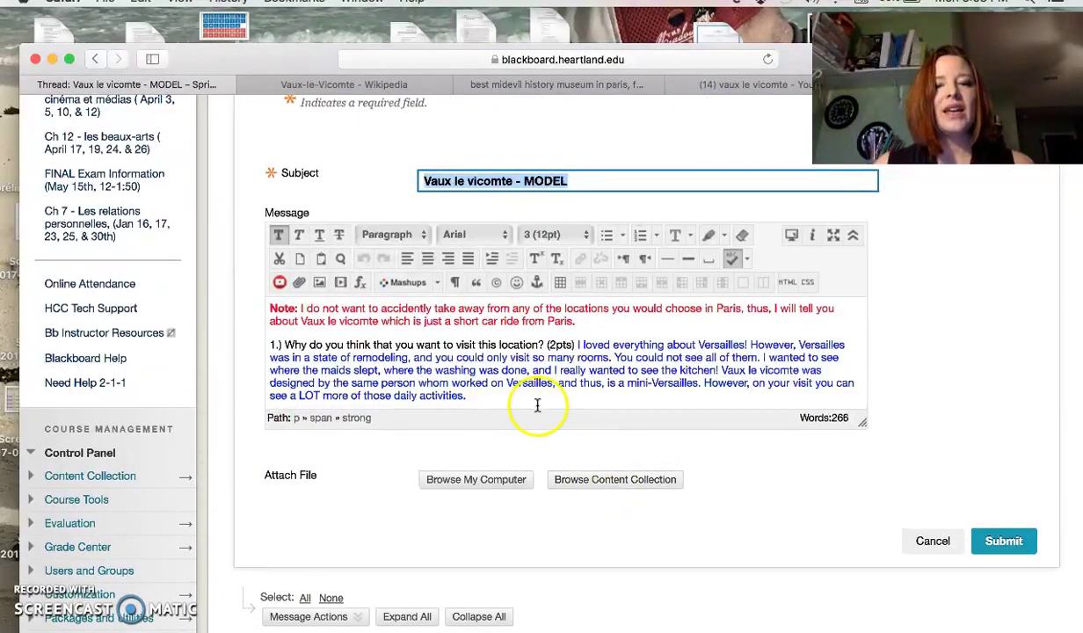
left_click(517, 404)
left_click(497, 401)
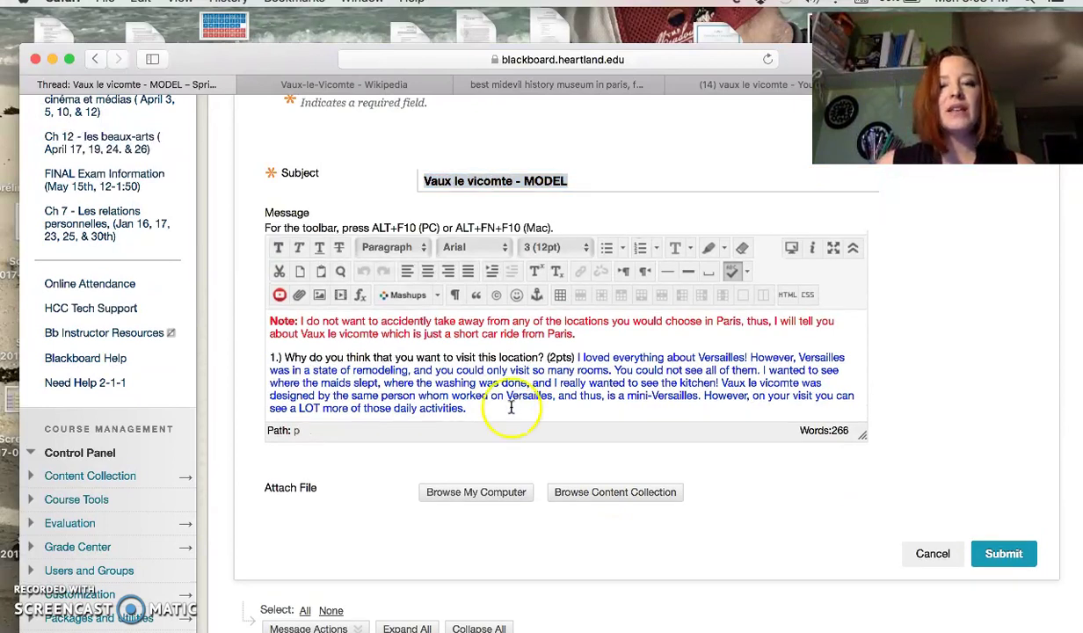
key("Return")
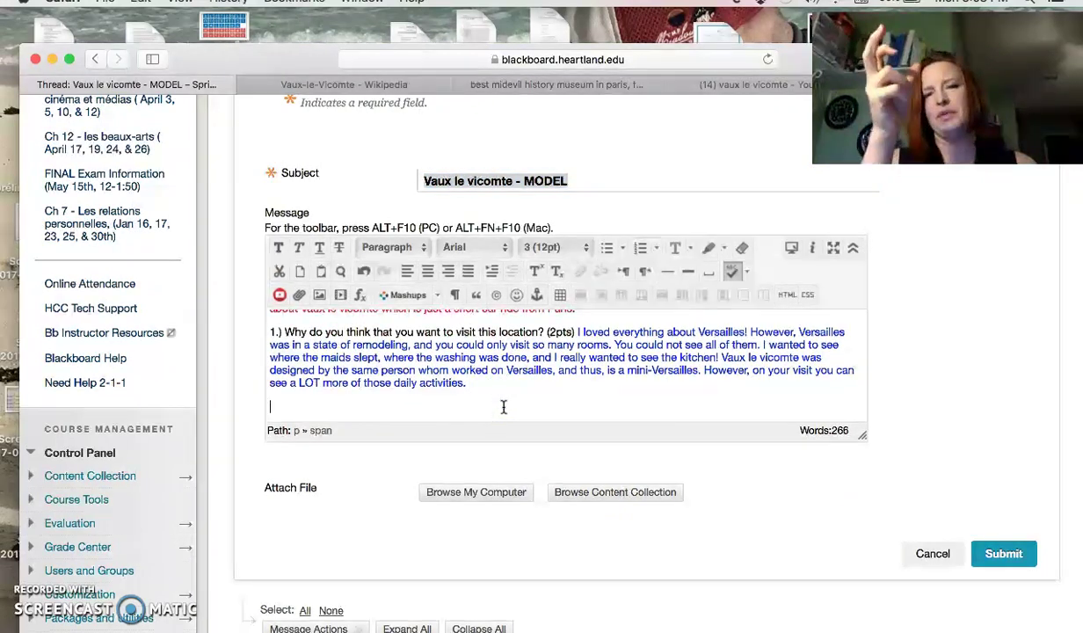
type("Wikipedia")
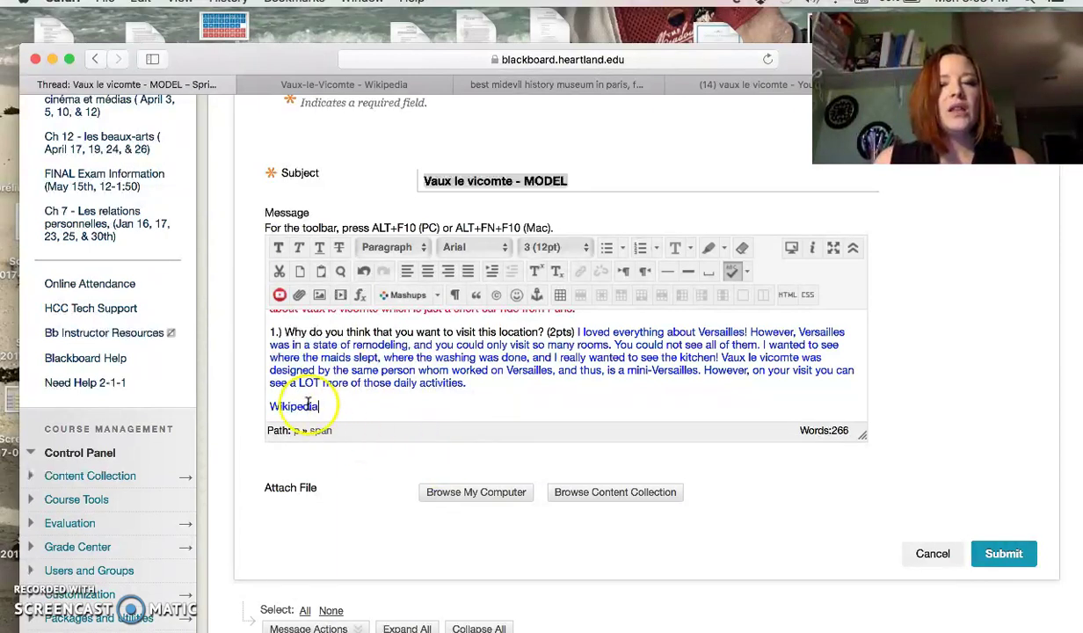
double_click(301, 406)
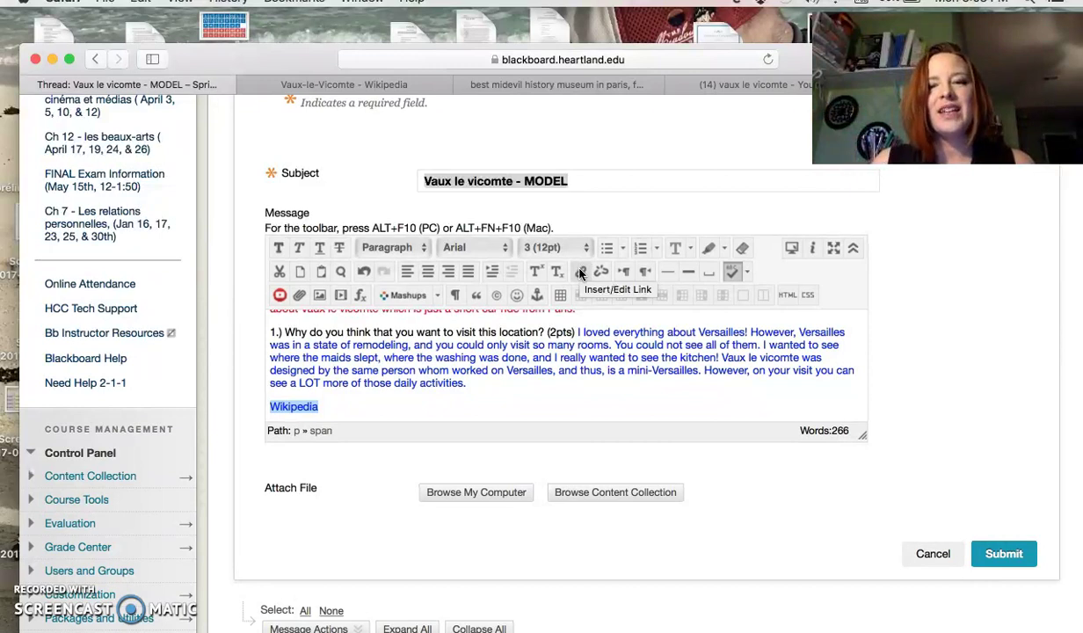
Step: Link 'Wikipedia' to the pasted article URL with target 'Open in New Window (_blank)'
left_click(580, 274)
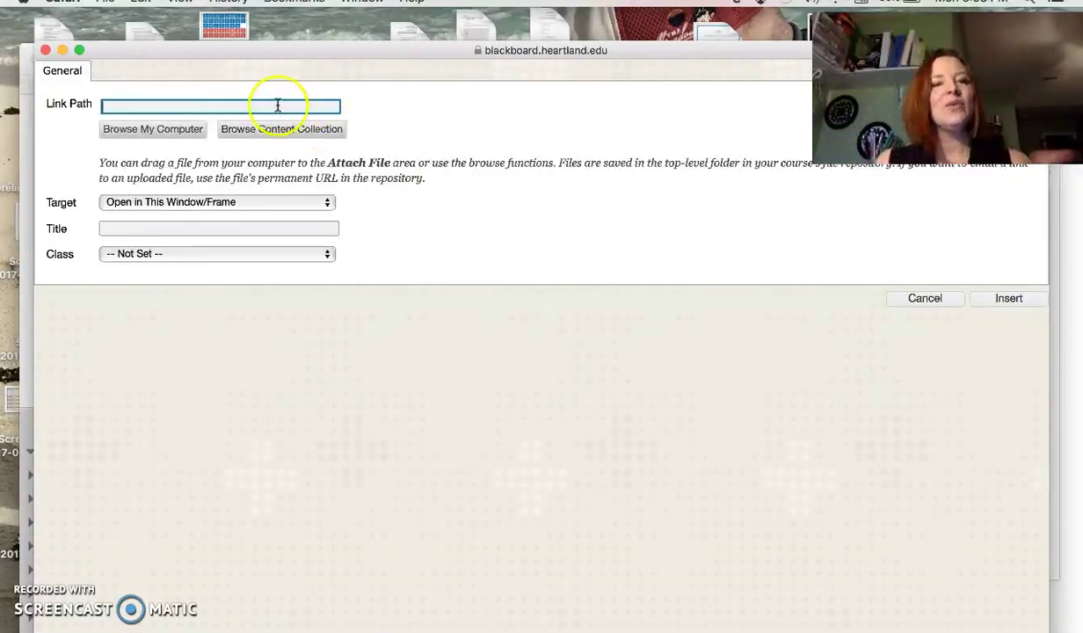
key("super+v")
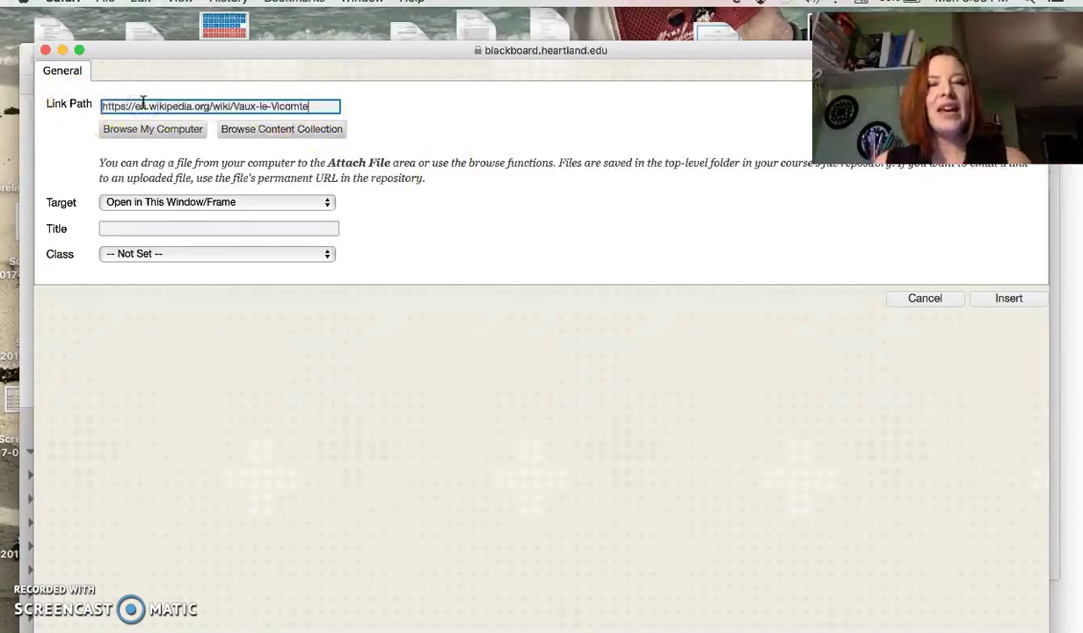
left_click(188, 204)
left_click(191, 223)
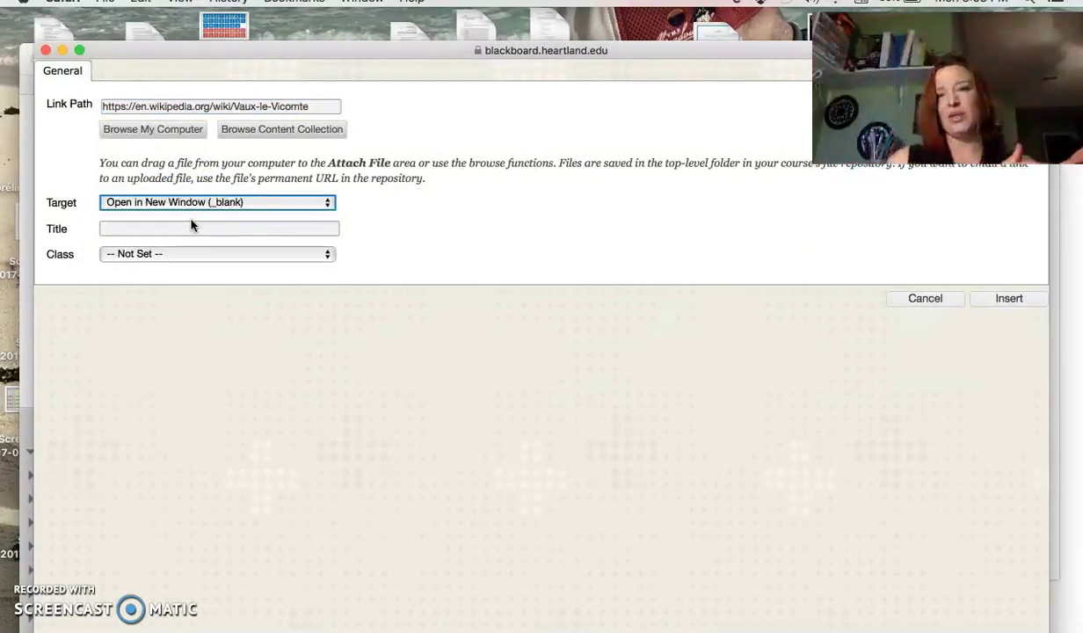
left_click(999, 300)
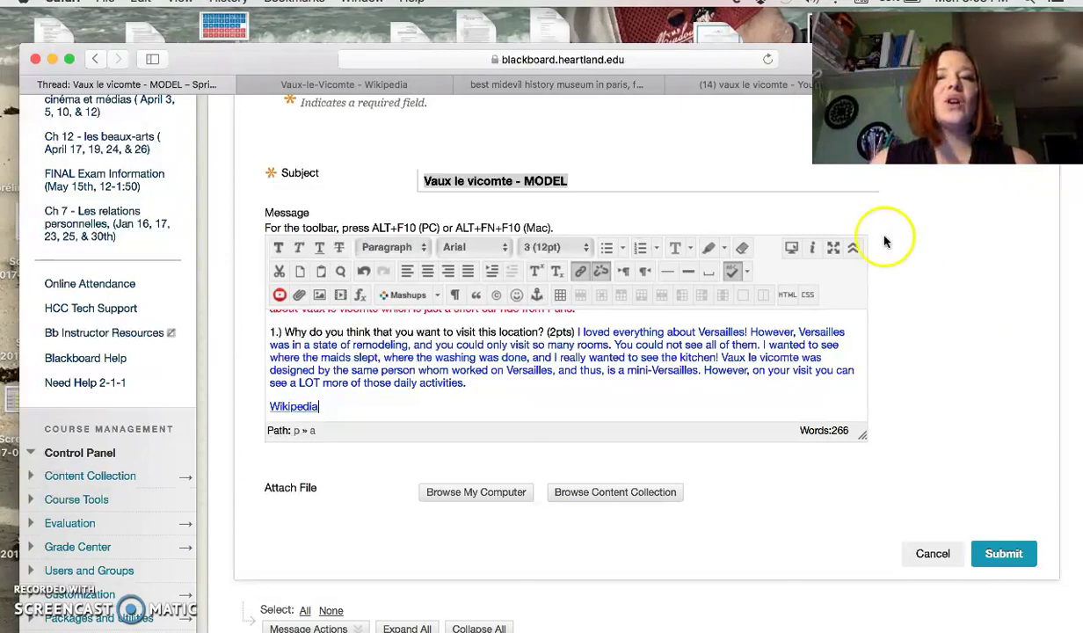
Step: Copy the link of the first 'vaux le vicomte' YouTube result, the château history video
left_click(744, 87)
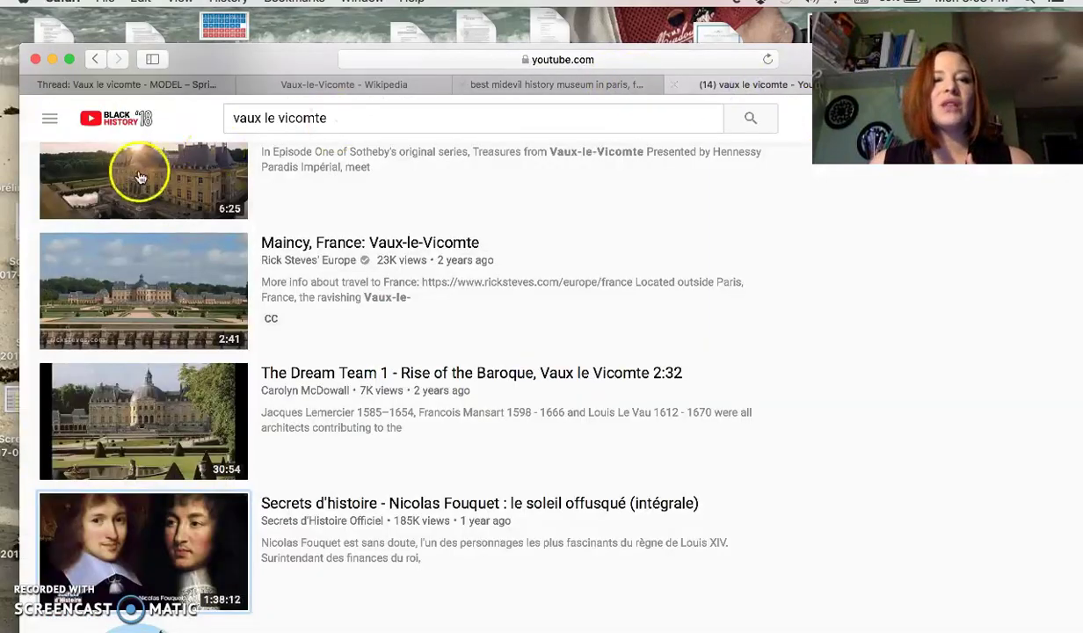
scroll(176, 206, "up", 5)
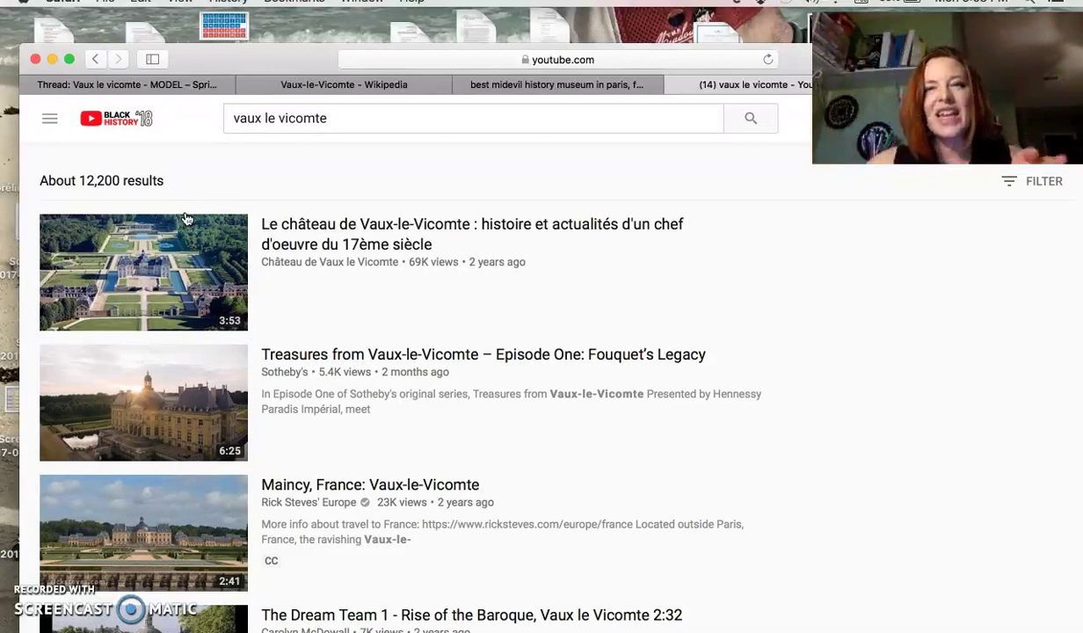
left_click(185, 237)
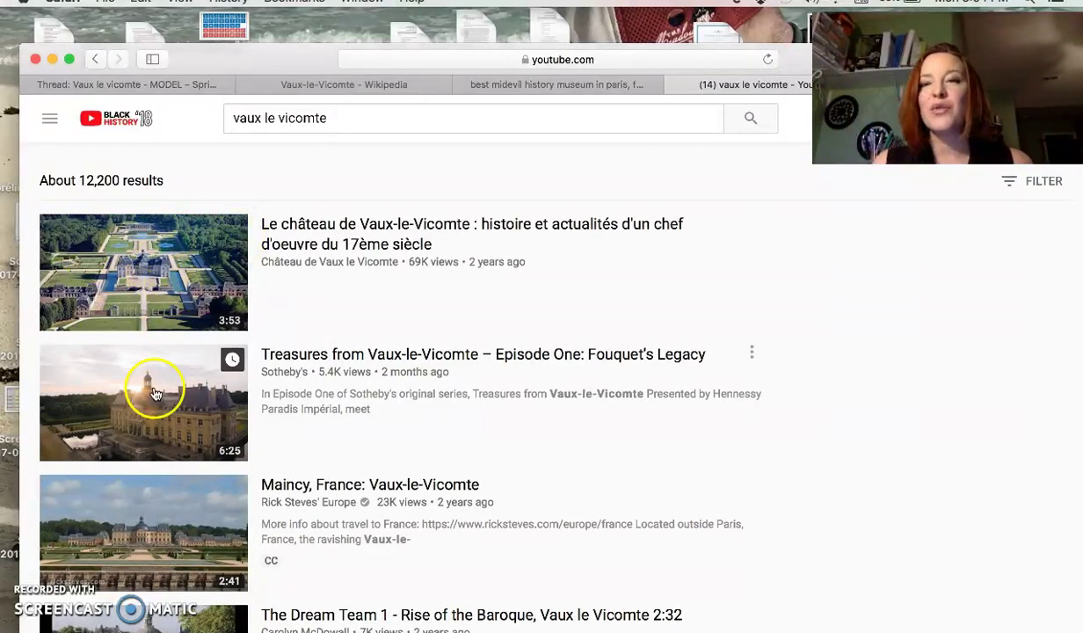
right_click(137, 266)
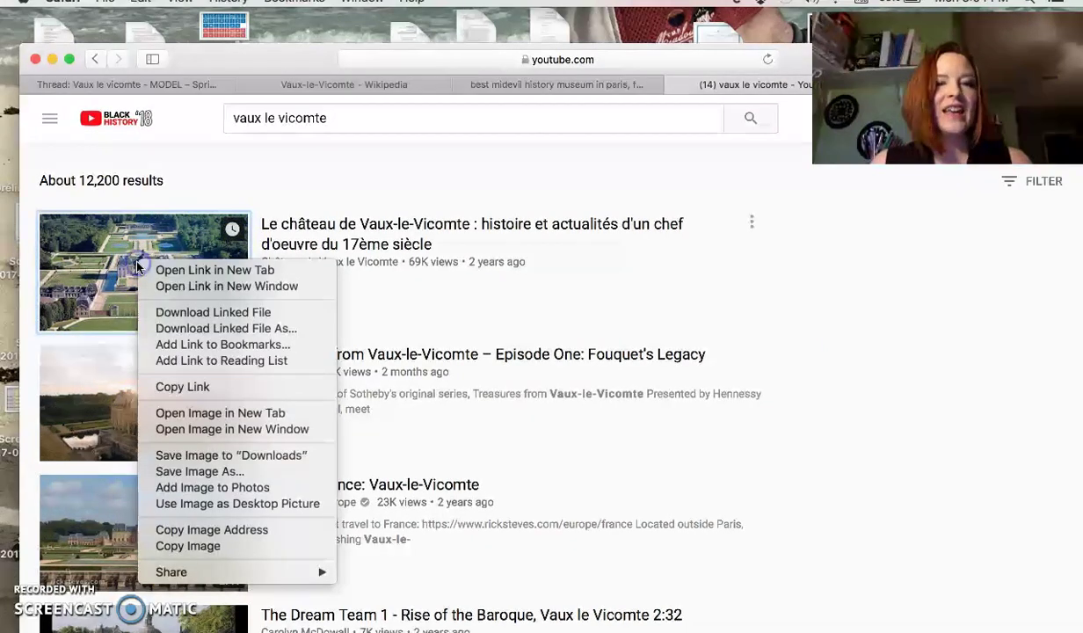
left_click(176, 388)
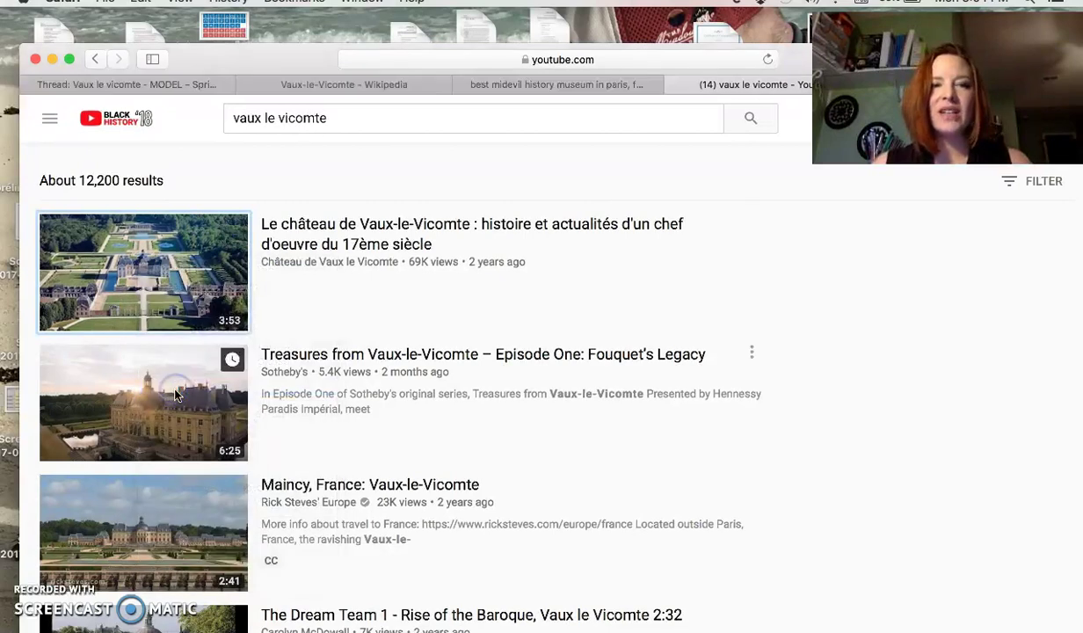
Step: Embed the copied YouTube video URL as media in a new paragraph below the Wikipedia link
left_click(152, 88)
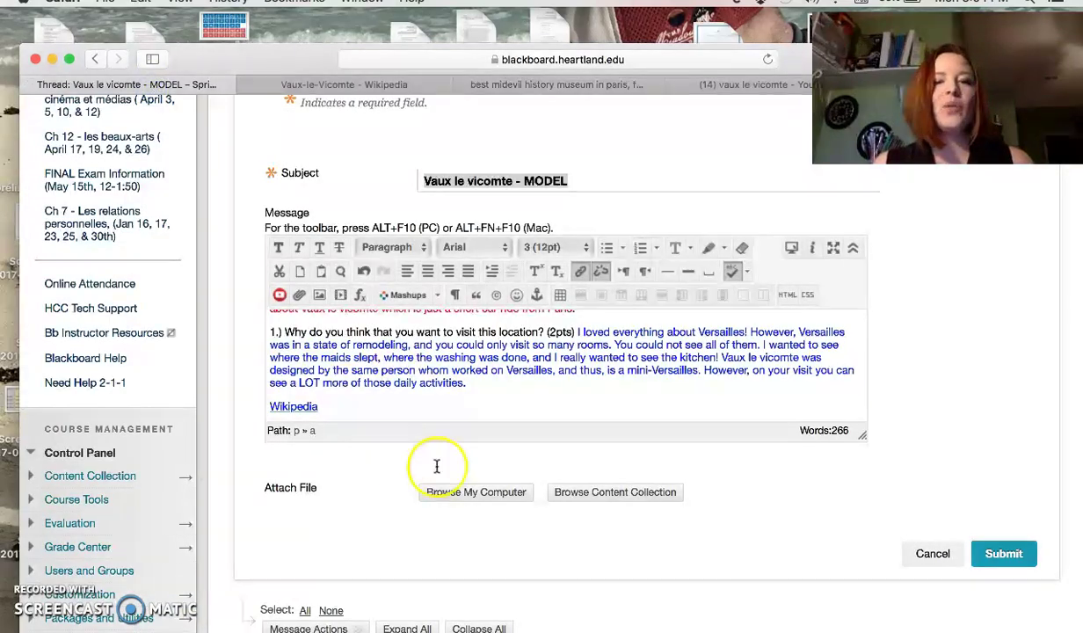
key("Return")
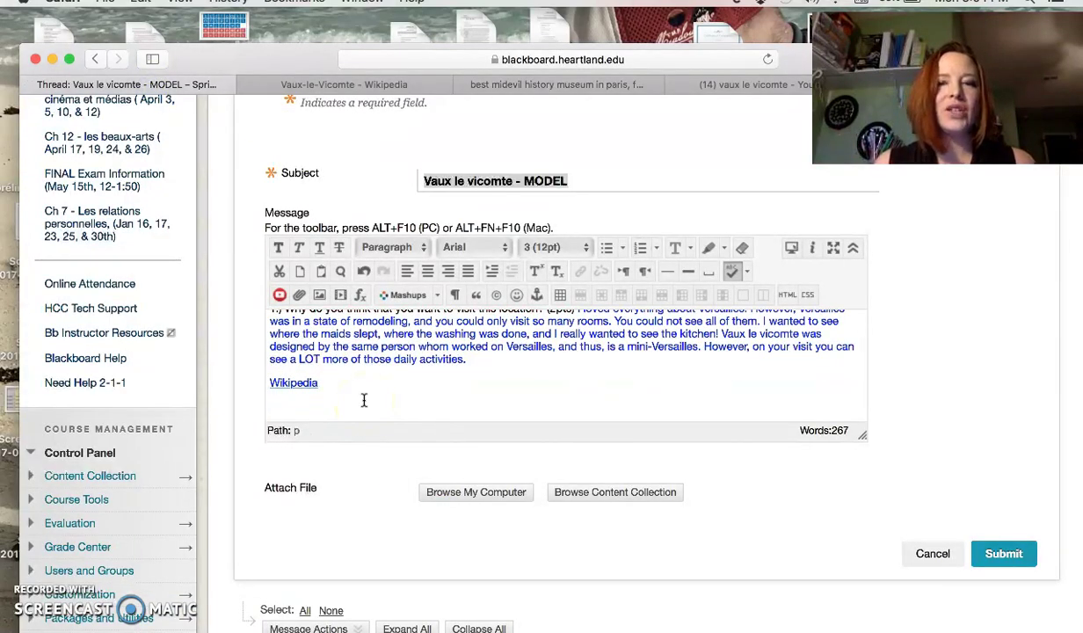
left_click(338, 302)
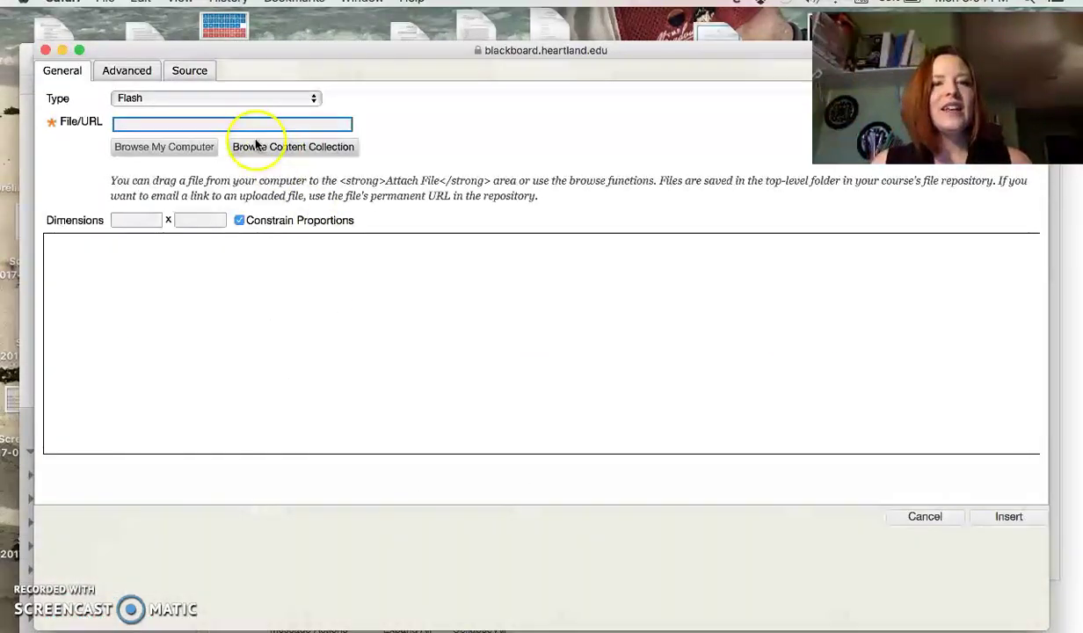
left_click(245, 123)
key("super+v")
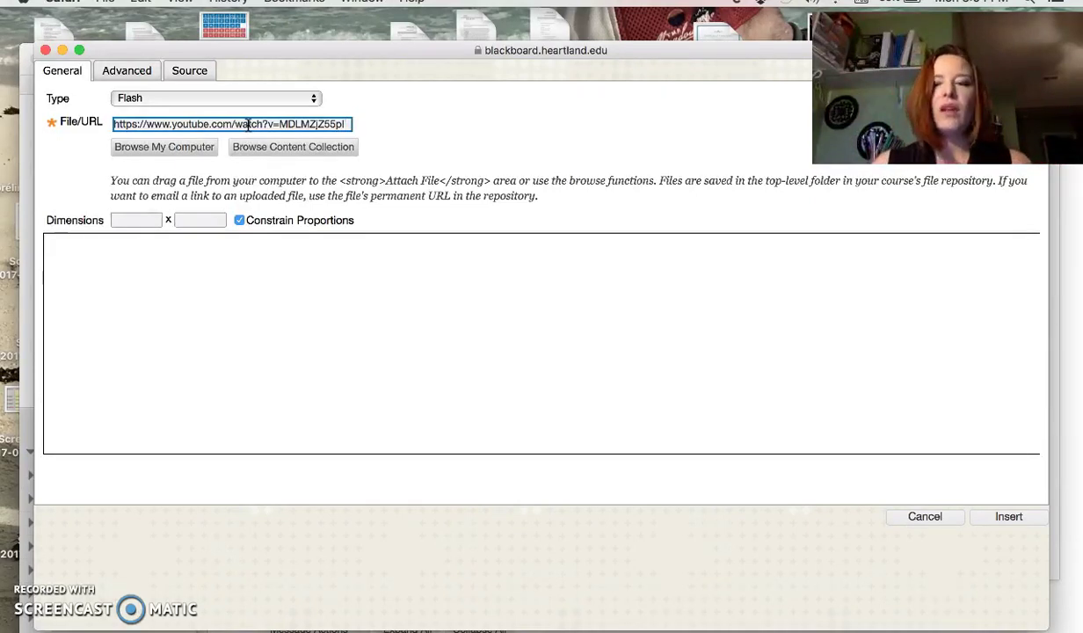
key("Return")
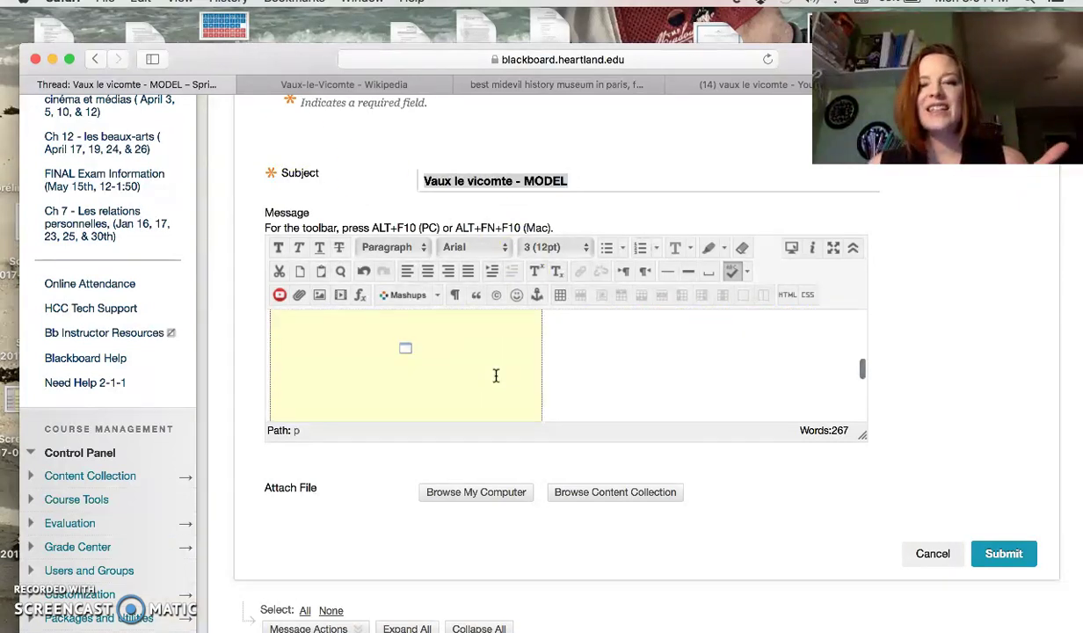
Step: Place the cursor on a new line below the embedded video's media placeholder
left_click(549, 392)
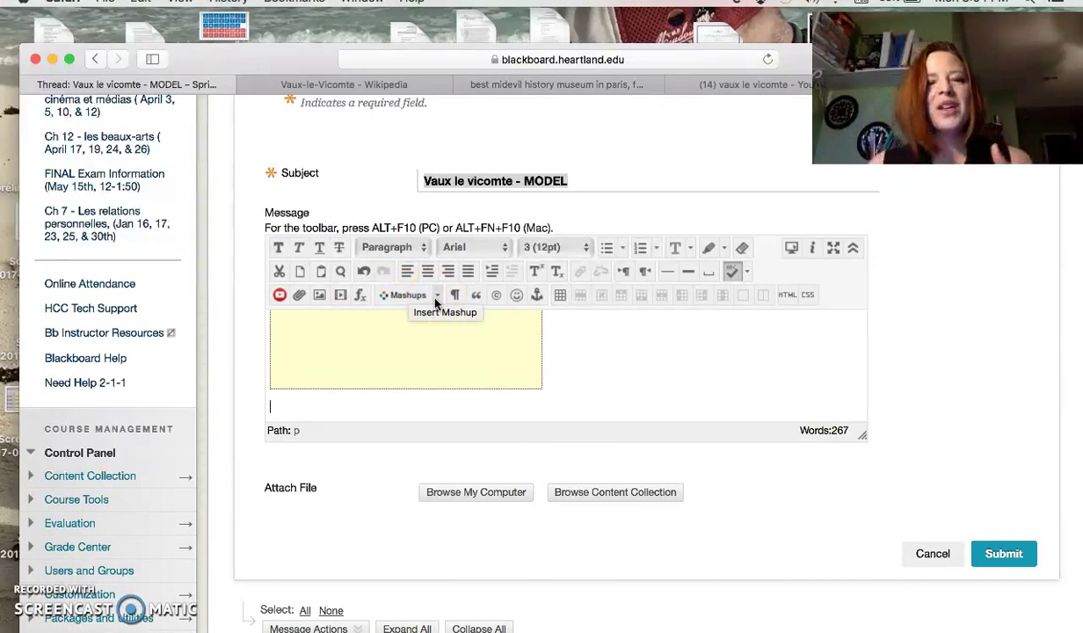
Step: Upload imm023_24A (2).jpg from the computer in the Insert Image window
left_click(320, 296)
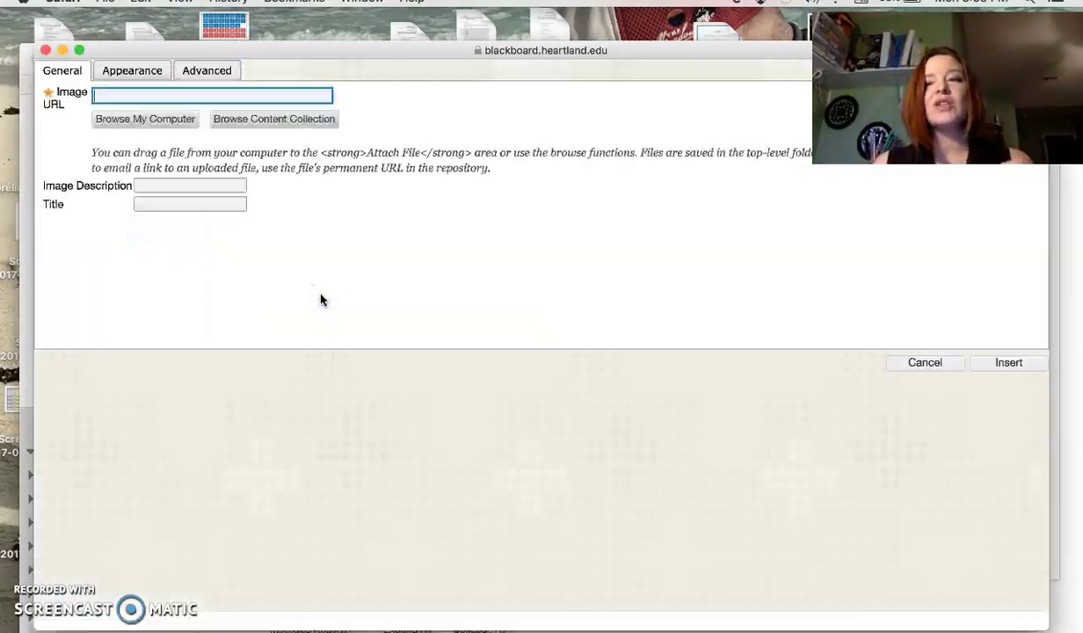
left_click(158, 122)
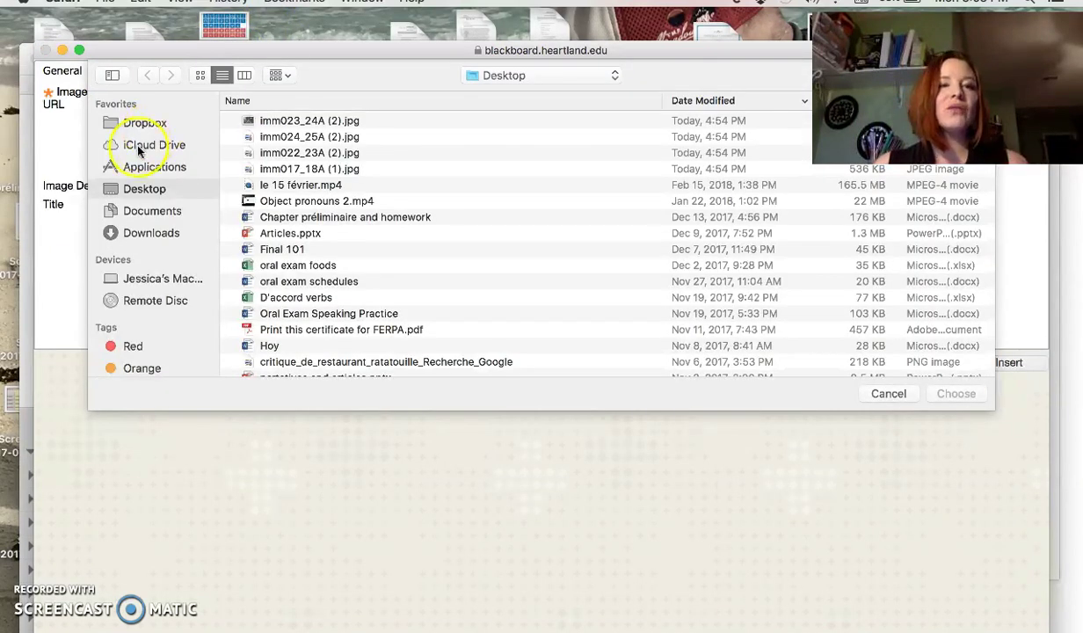
left_click(308, 119)
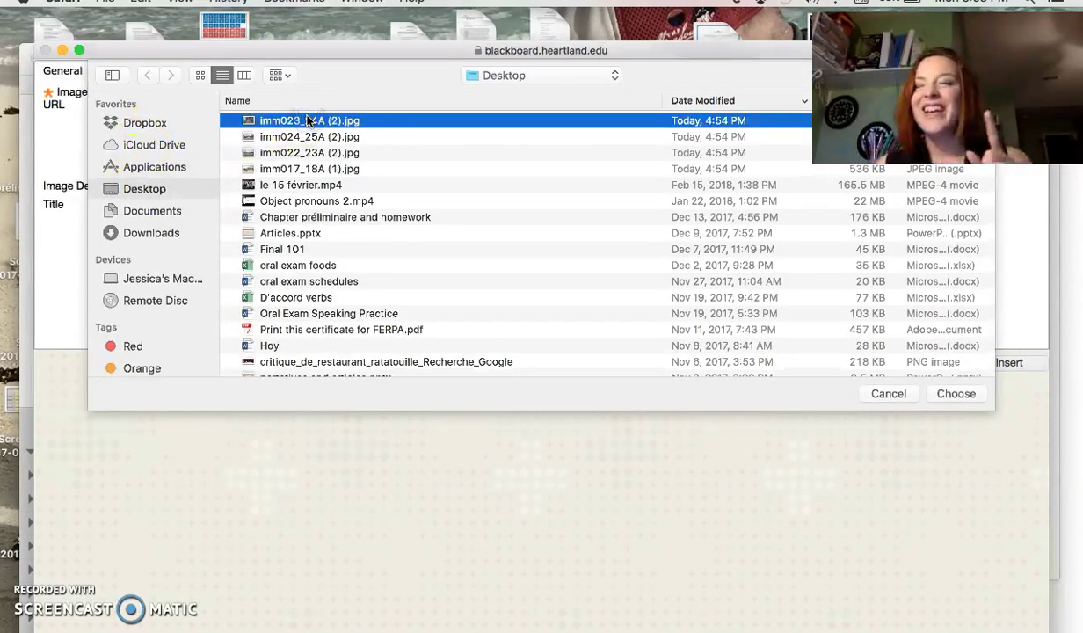
left_click(958, 394)
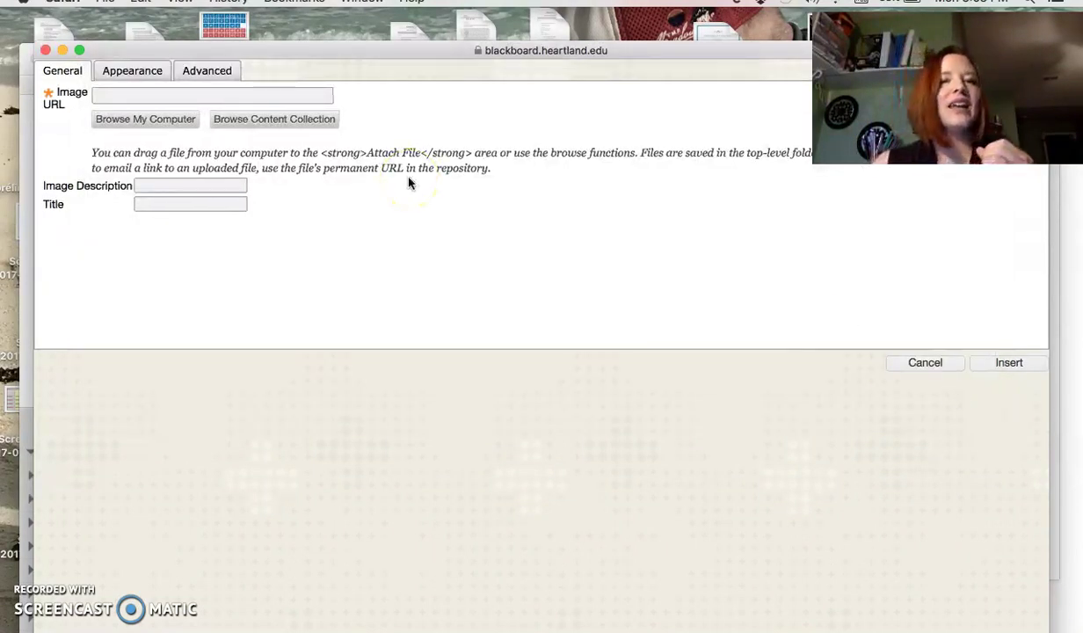
left_click(957, 389)
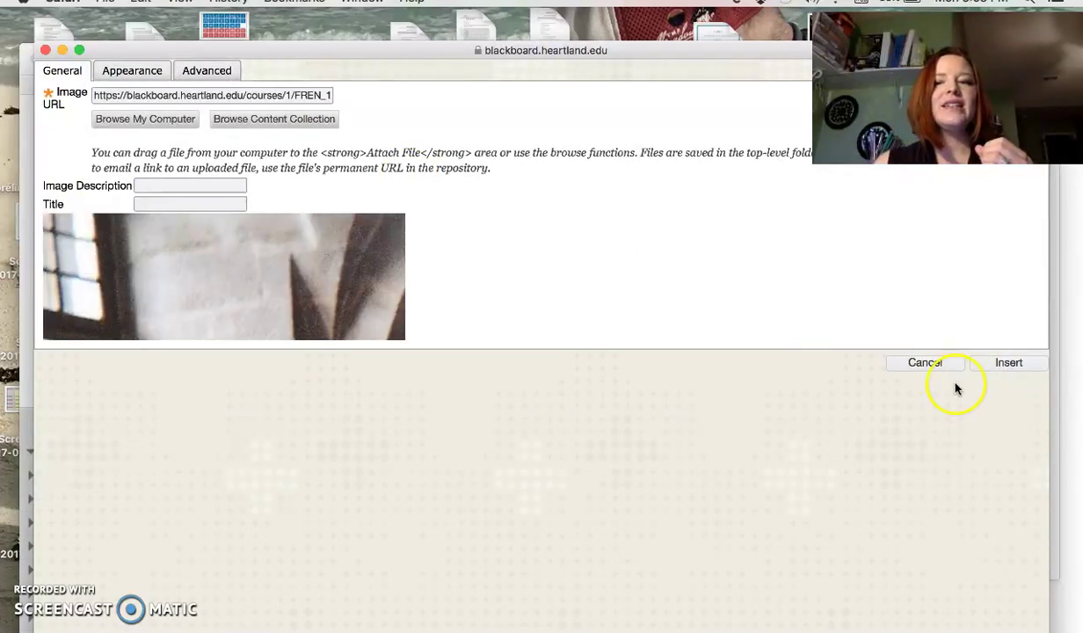
Step: Describe the photo as 'Kitchen of Vaux le Vicomte', title it 'kitchen', insert it, then go to Google Drive
left_click(159, 185)
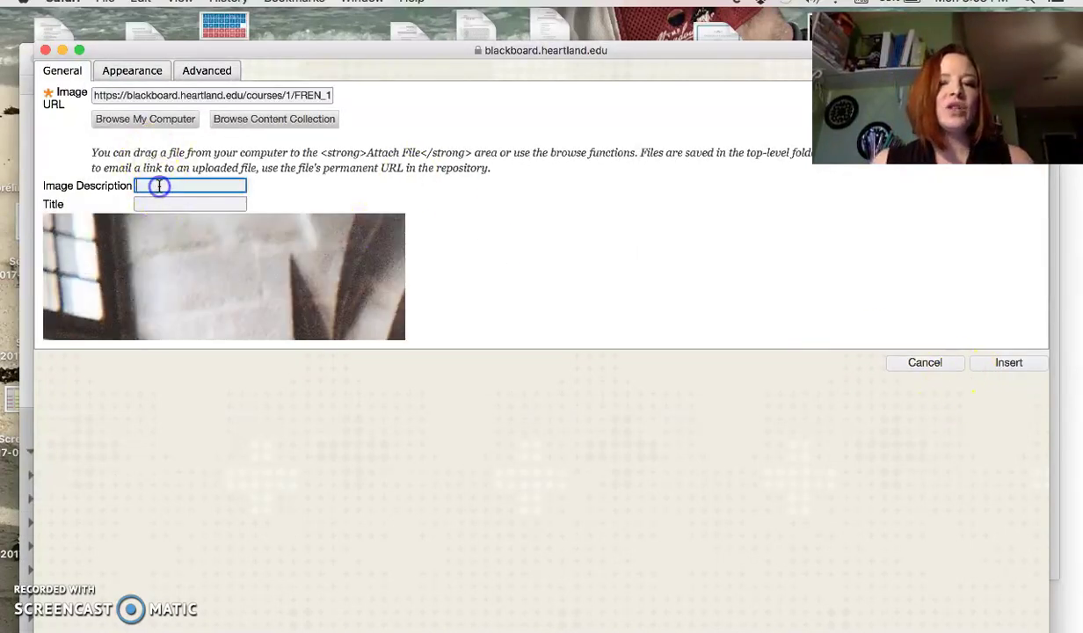
type("Ke")
key("BackSpace")
key("BackSpace")
key("BackSpace")
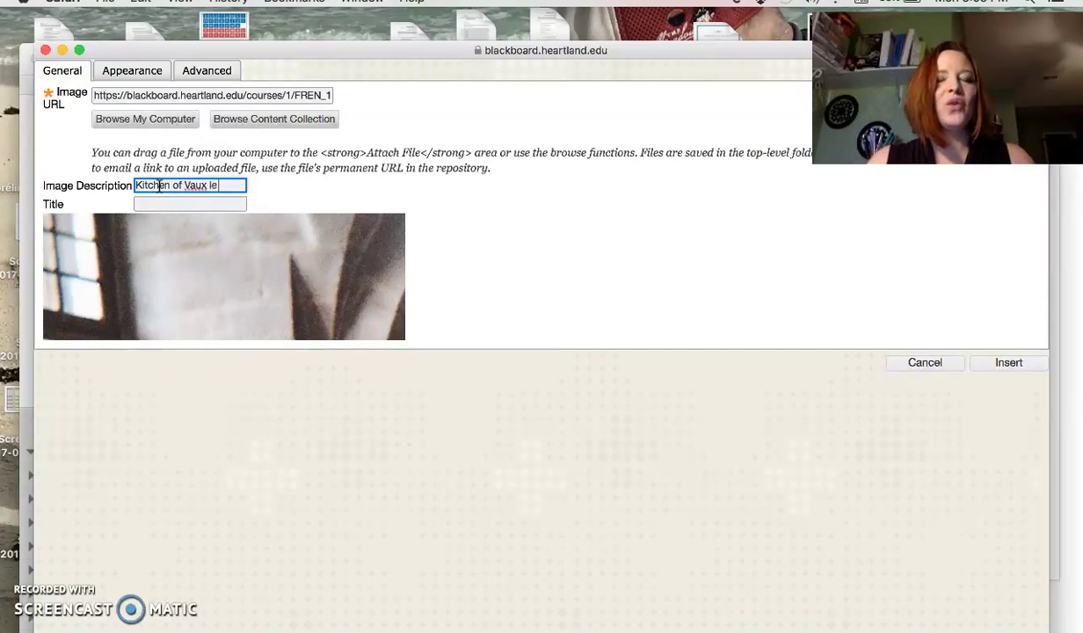
type("m")
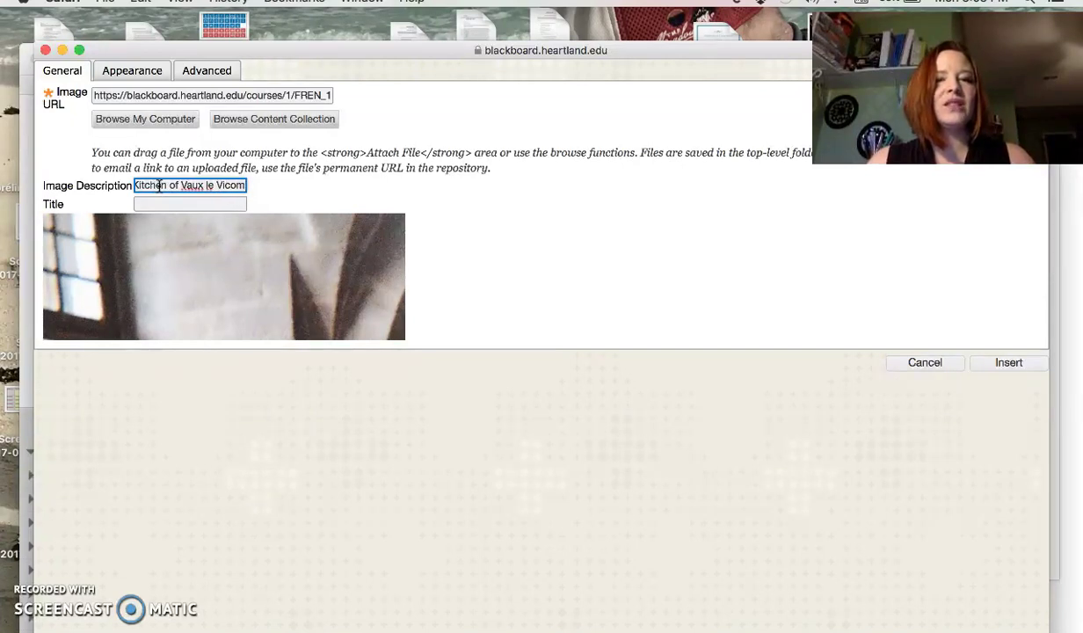
type("te")
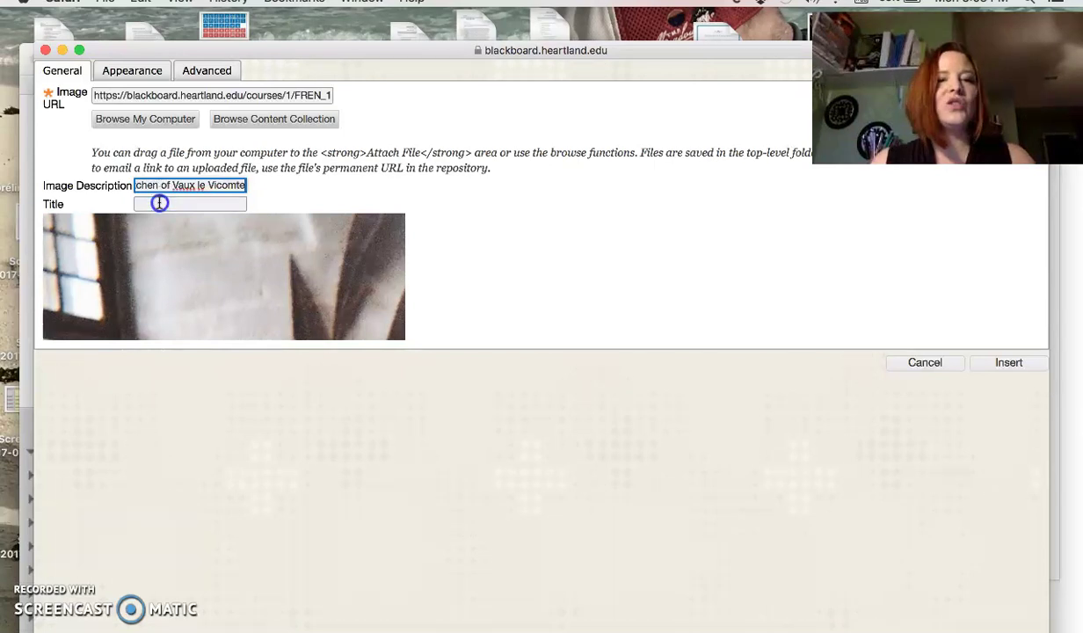
left_click(159, 203)
type("kit")
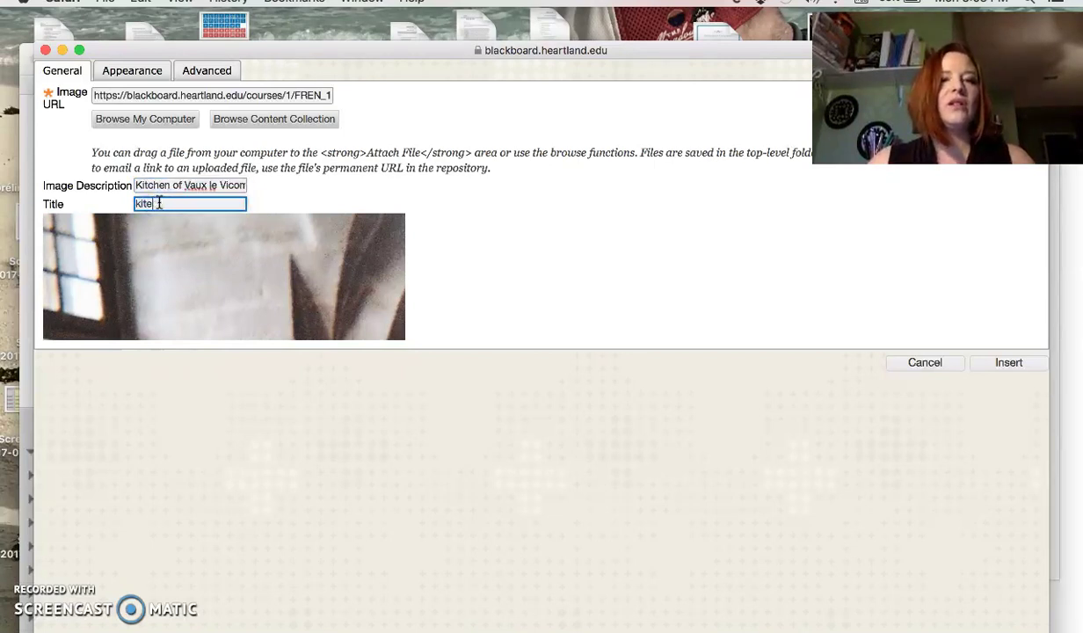
type("chen")
left_click(1002, 362)
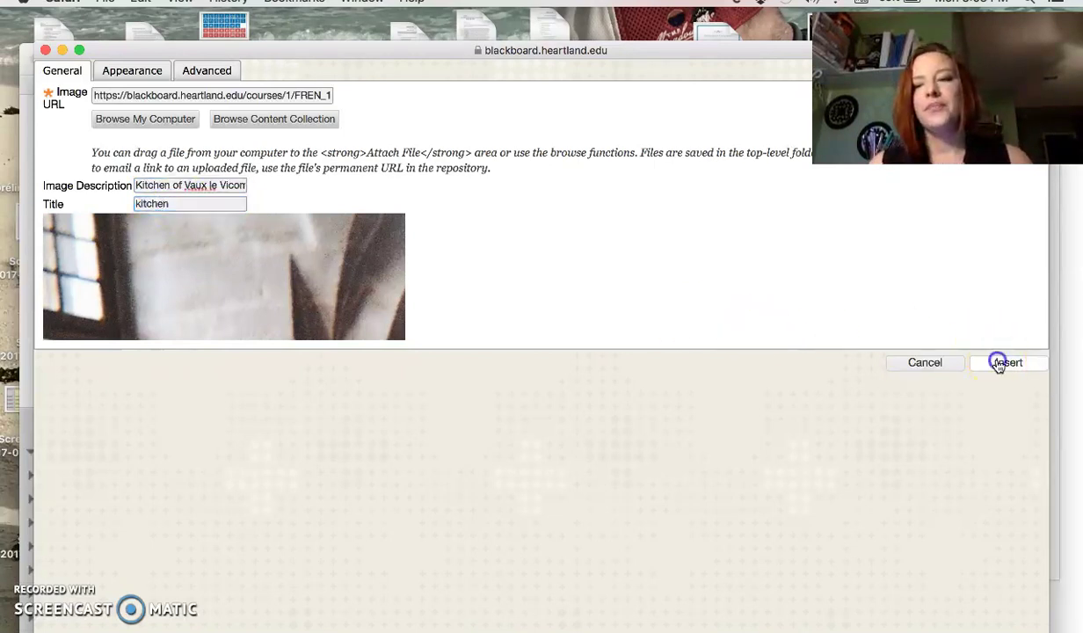
left_click(681, 382)
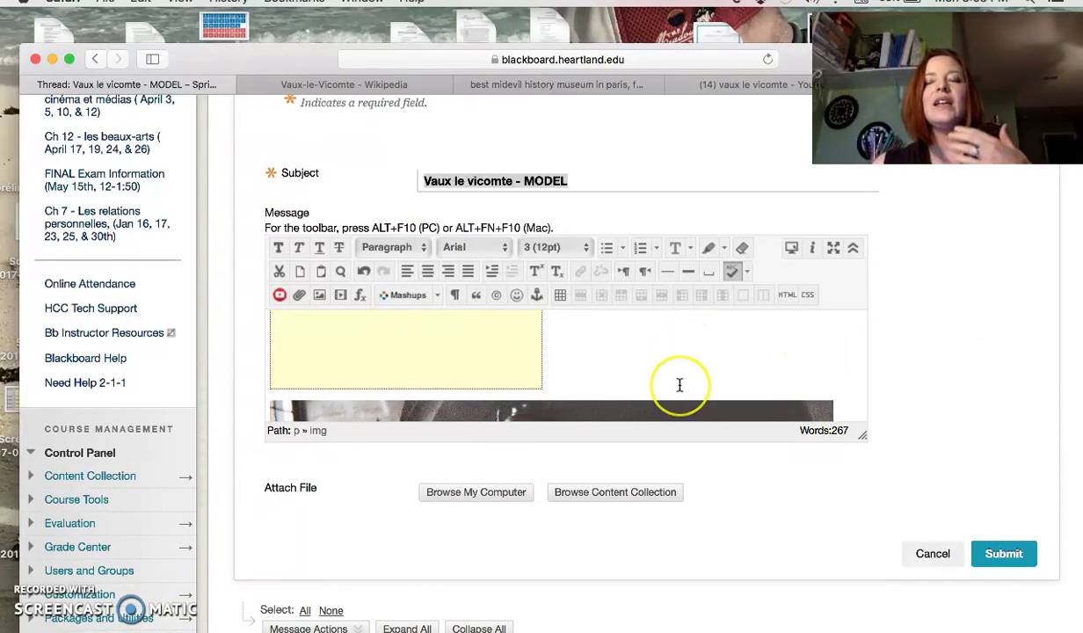
scroll(681, 381, "down", 5)
scroll(680, 384, "down", 2)
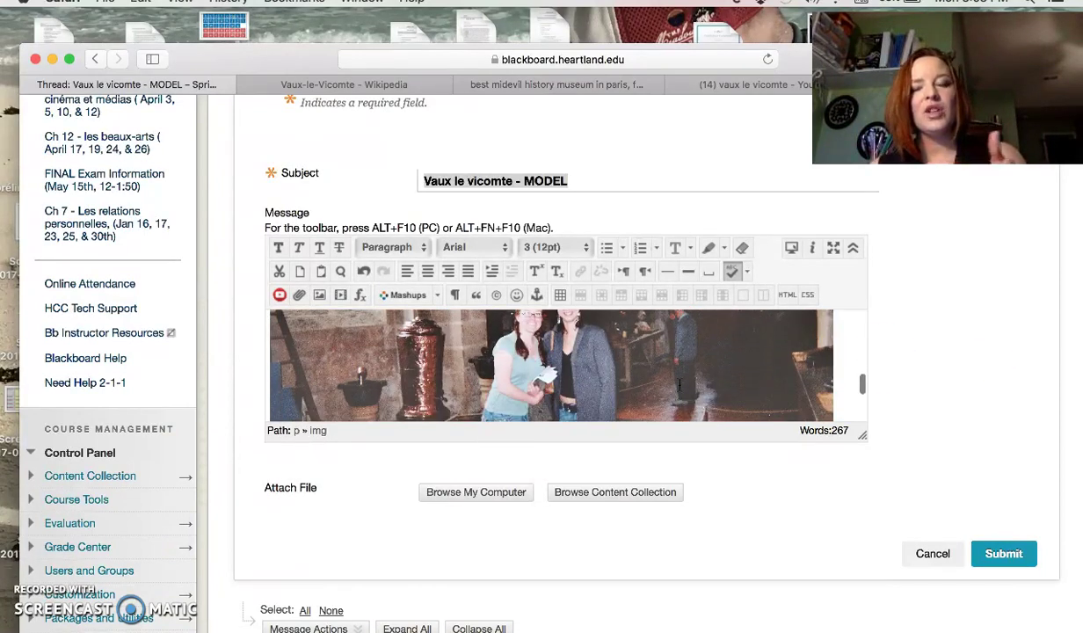
mouse_move(563, 343)
left_mouse_down()
mouse_move(587, 361)
mouse_move(667, 332)
left_mouse_up()
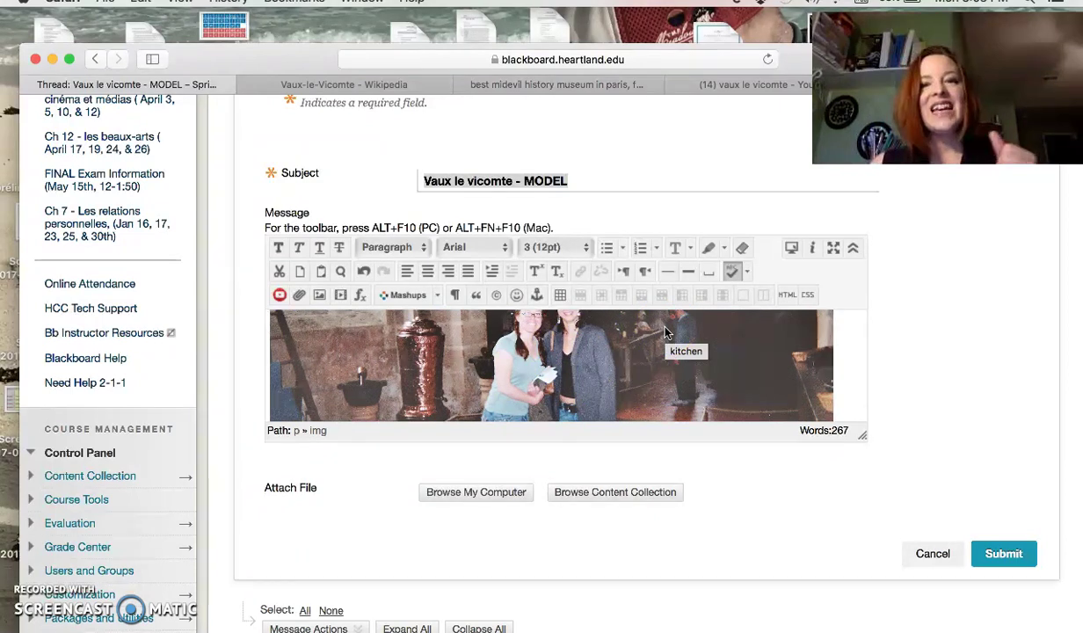
left_click(297, 59)
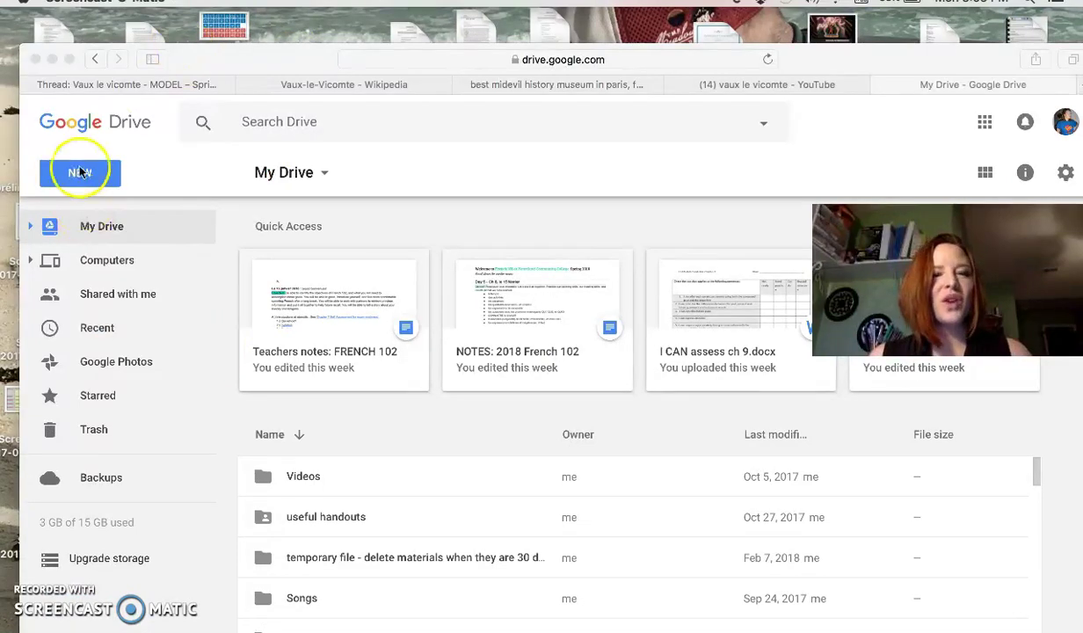
Step: Upload imm023_24A (2).jpg from the Desktop to My Drive via New > File upload and preview it
left_click(79, 175)
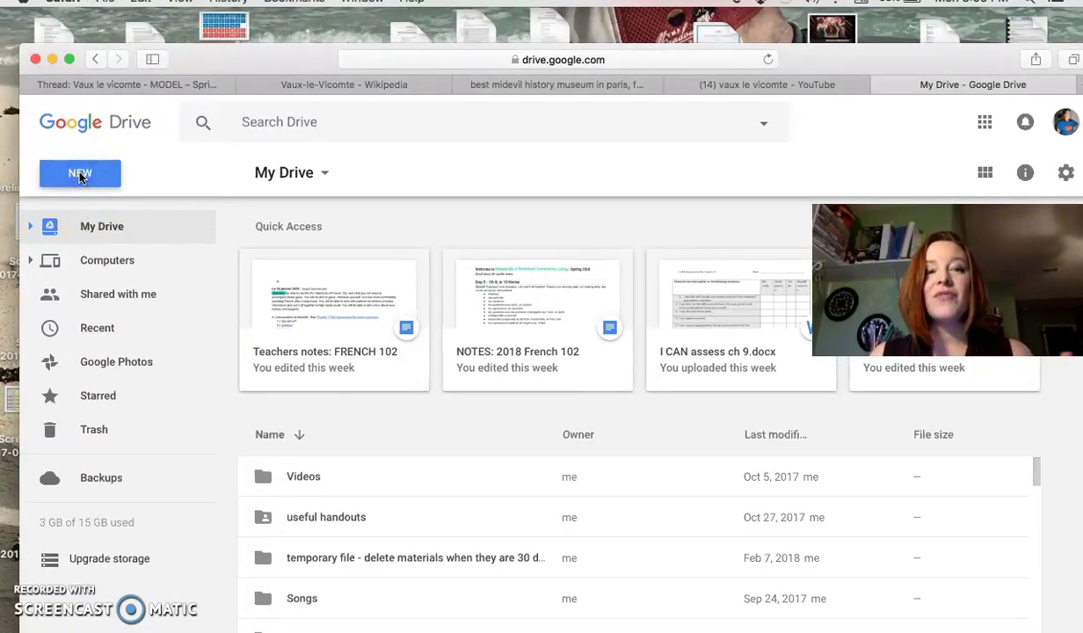
left_click(80, 175)
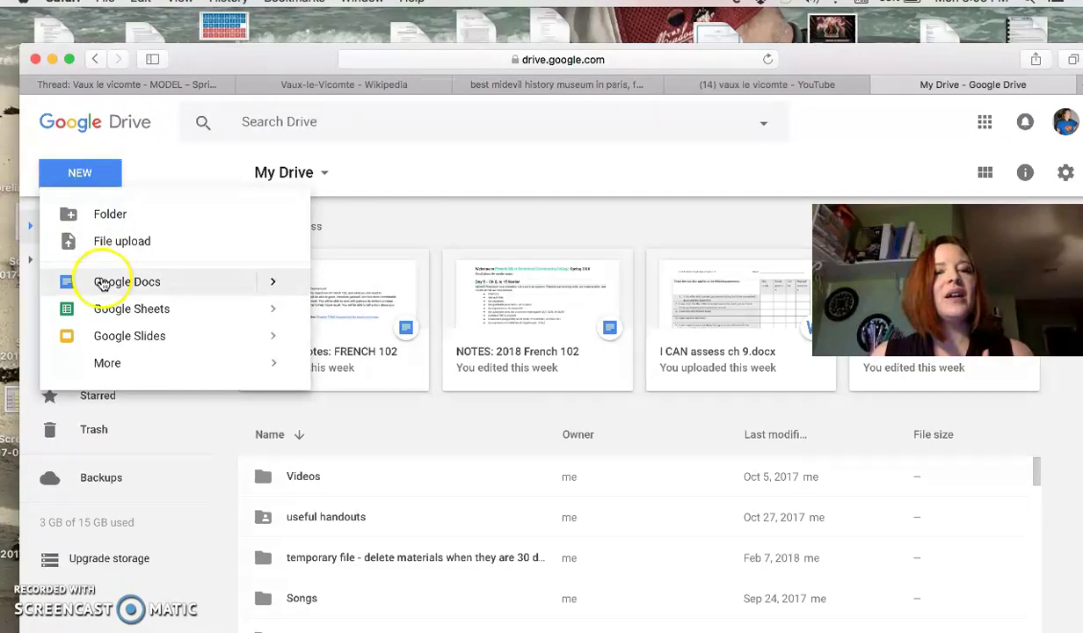
left_click(99, 239)
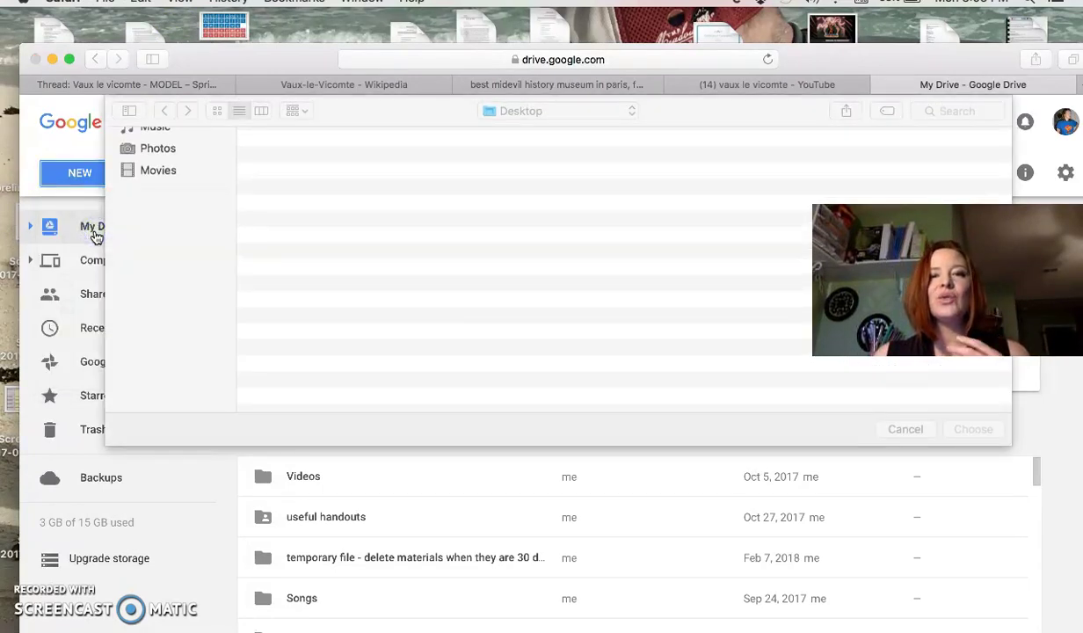
left_click(329, 157)
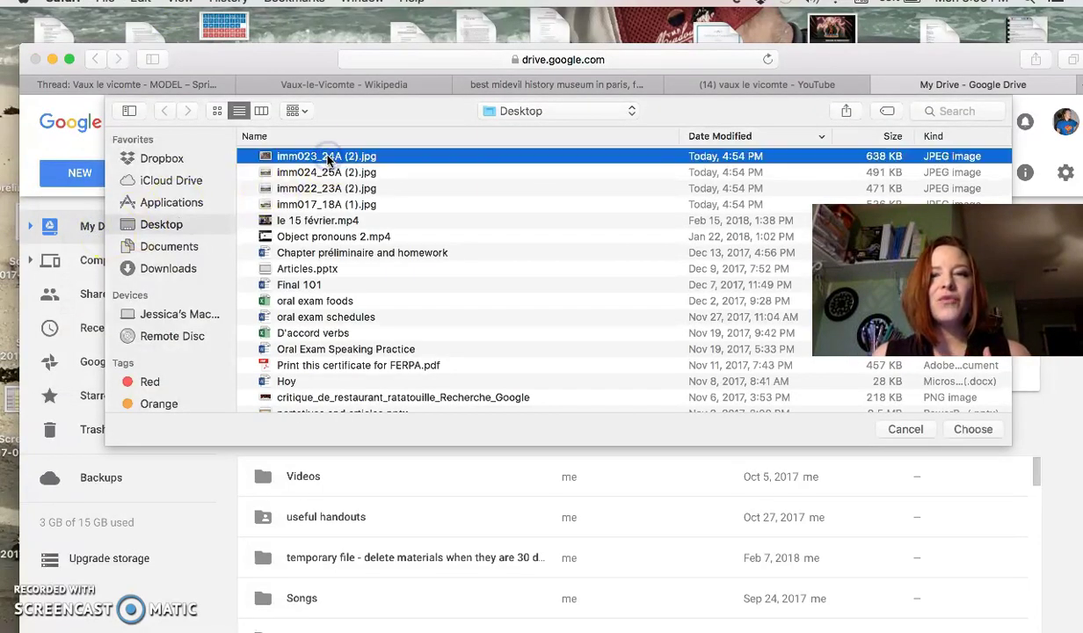
left_click(960, 430)
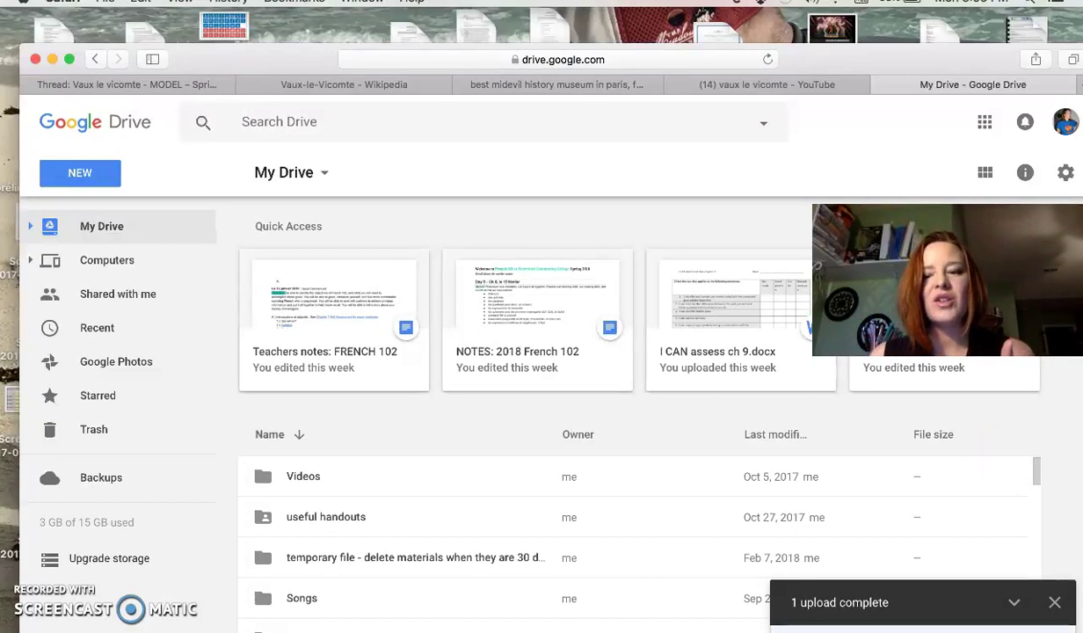
left_click(827, 626)
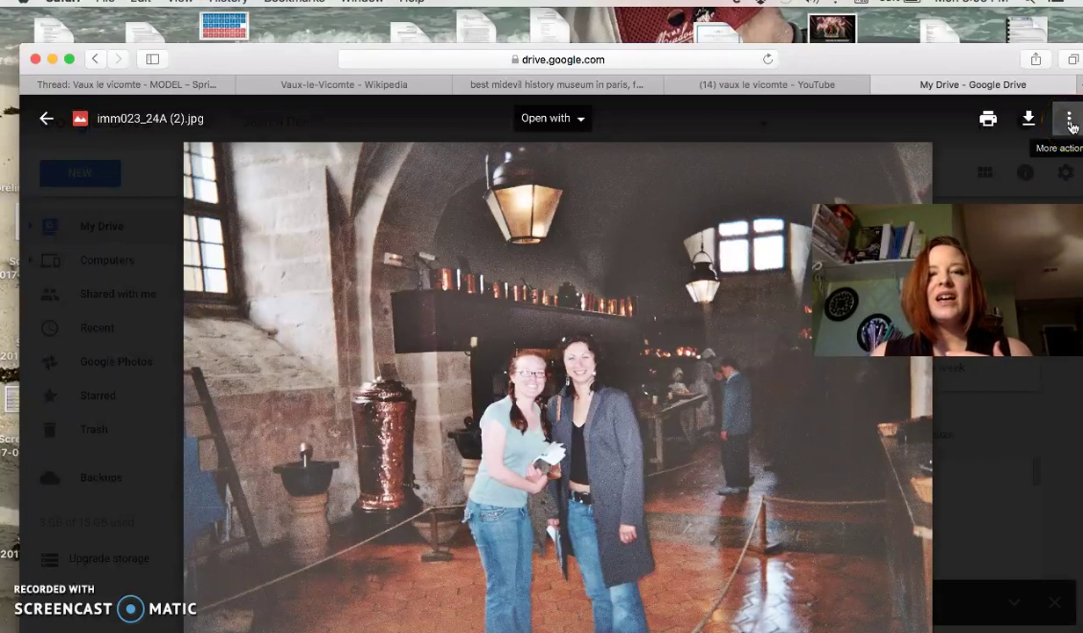
Step: Share the photo as 'Anyone with the link can view', copy the link, and return to the Blackboard thread
left_click(582, 118)
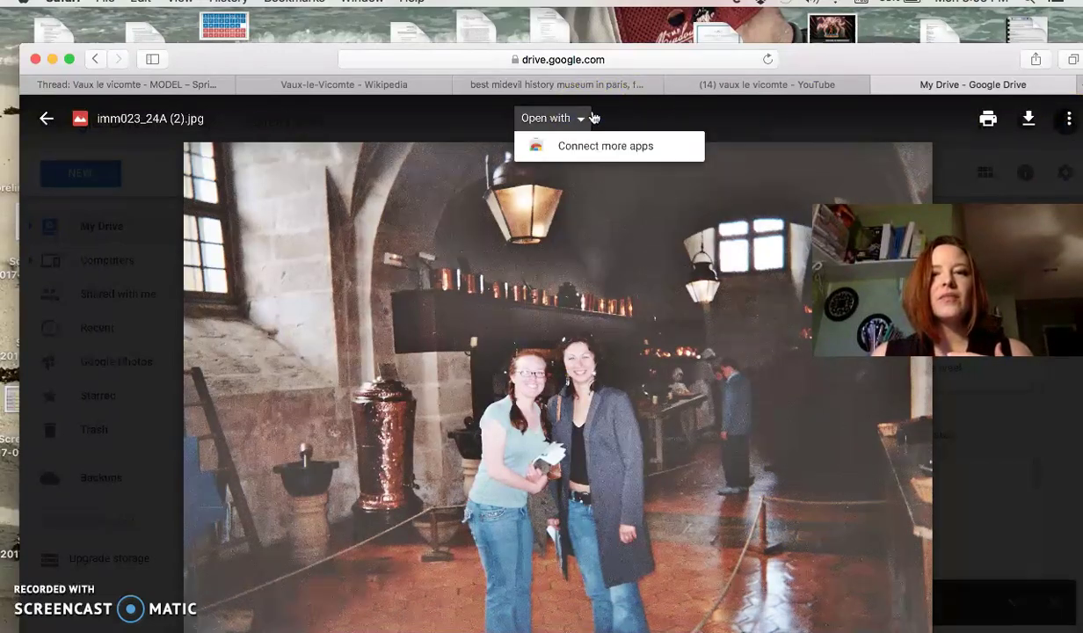
left_click(1067, 120)
left_click(960, 151)
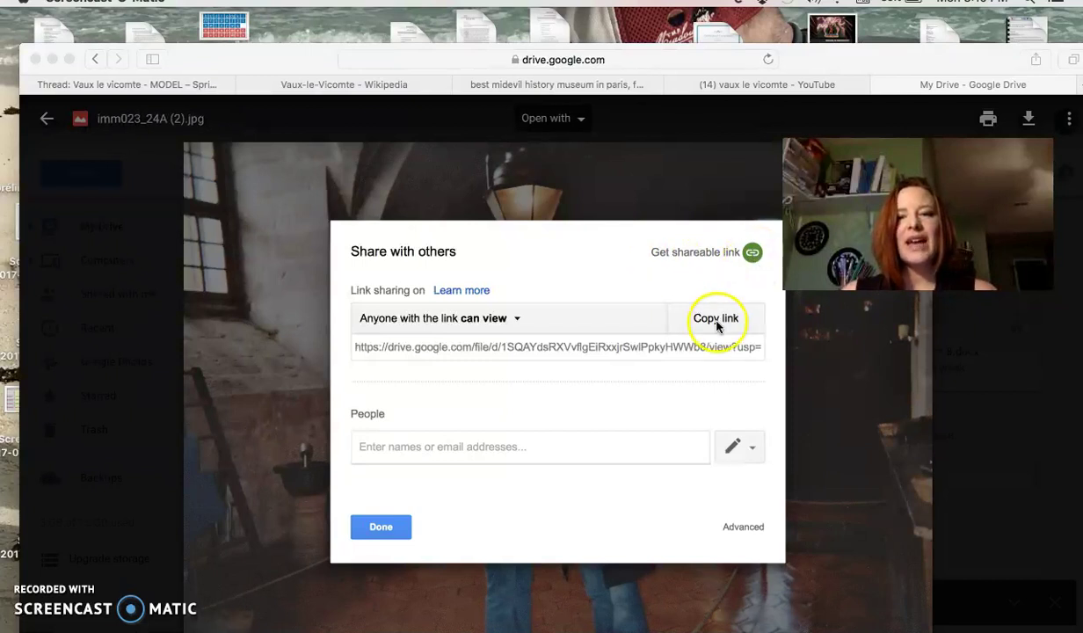
left_click(516, 318)
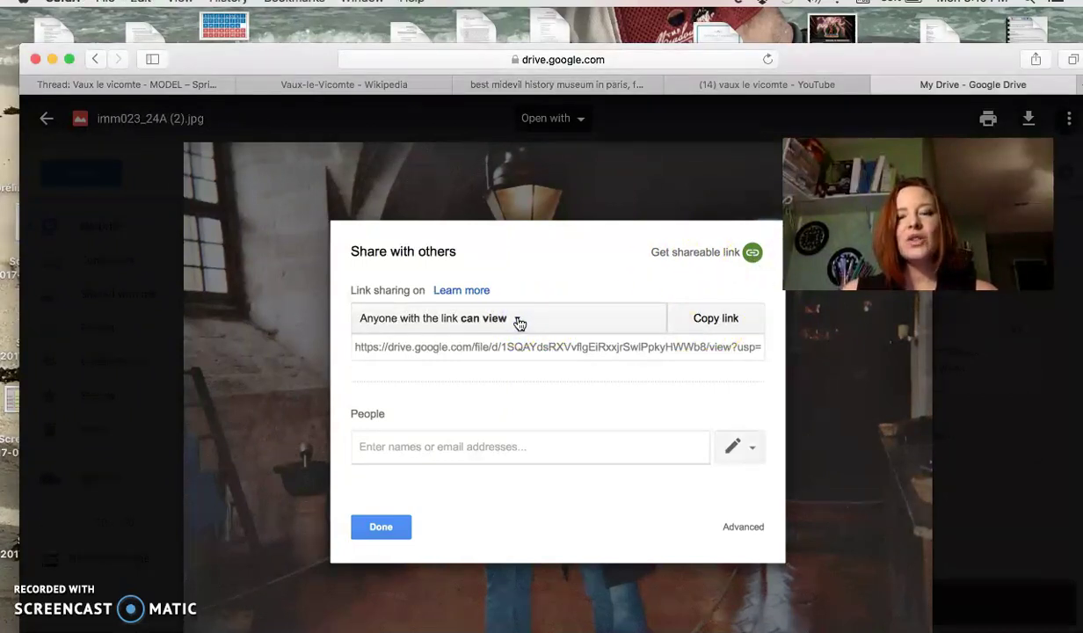
left_click(519, 321)
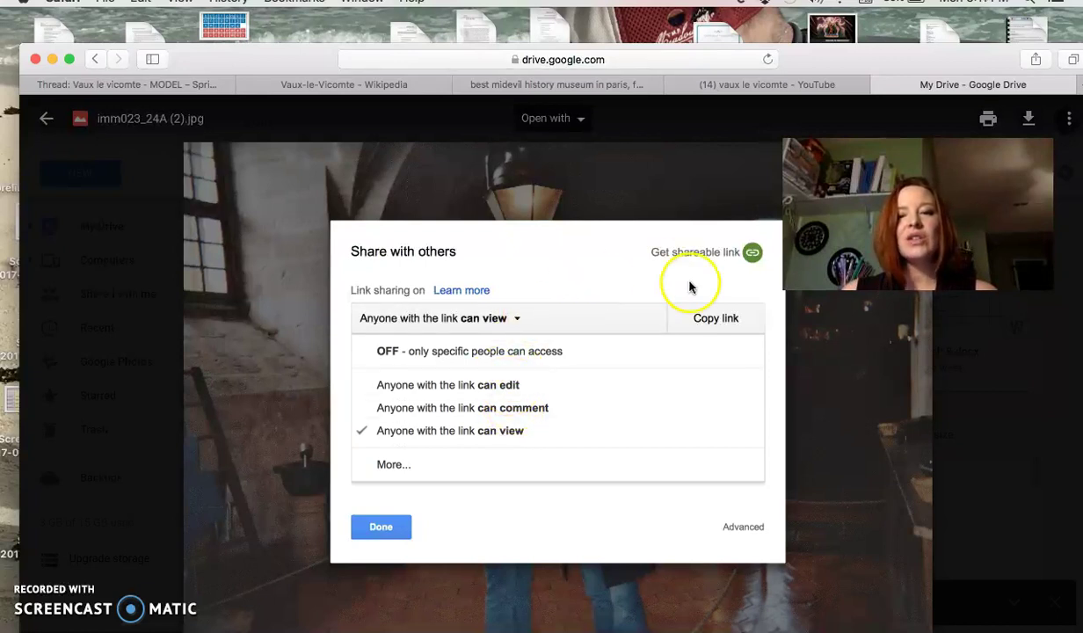
left_click(737, 316)
left_click(176, 83)
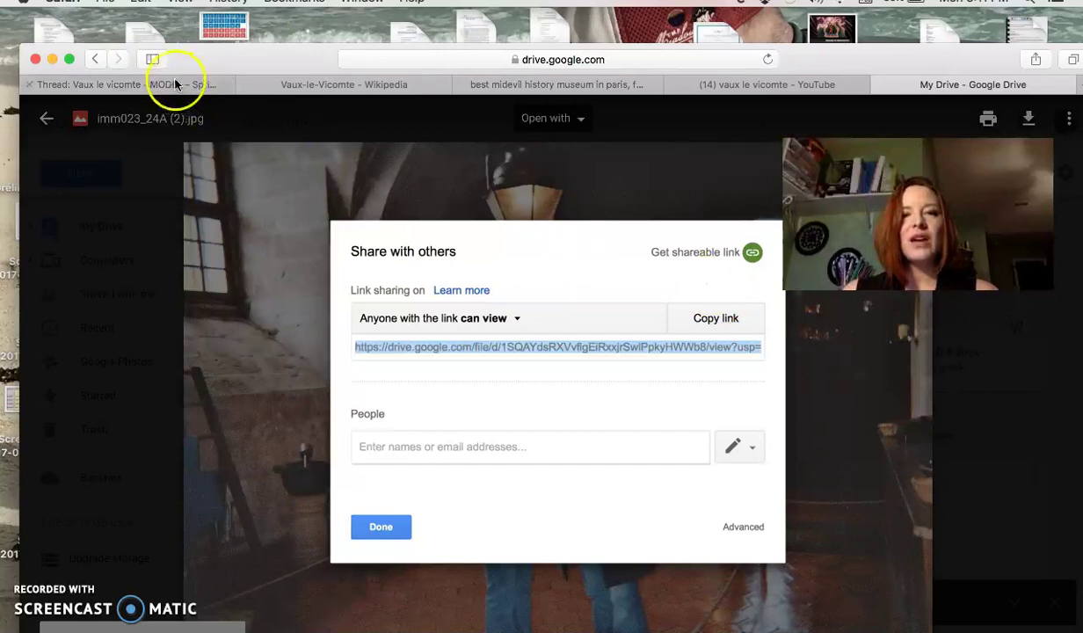
Step: Type 'picture of me via googledrive' on a new line below the photo and select that caption
left_click(776, 373)
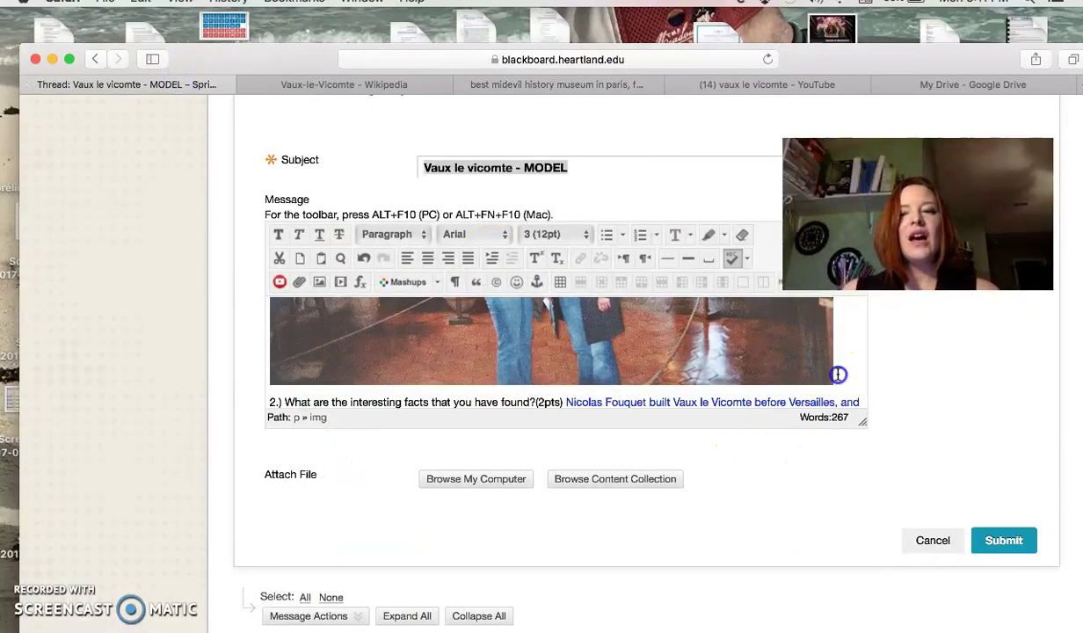
key("Return")
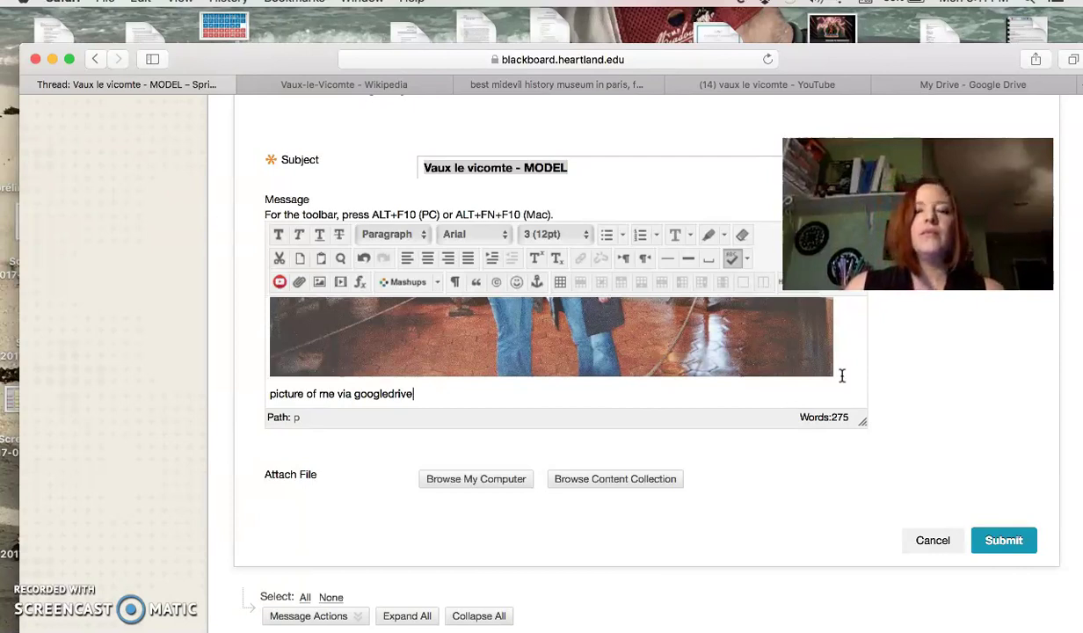
left_click_drag(413, 394, 310, 394)
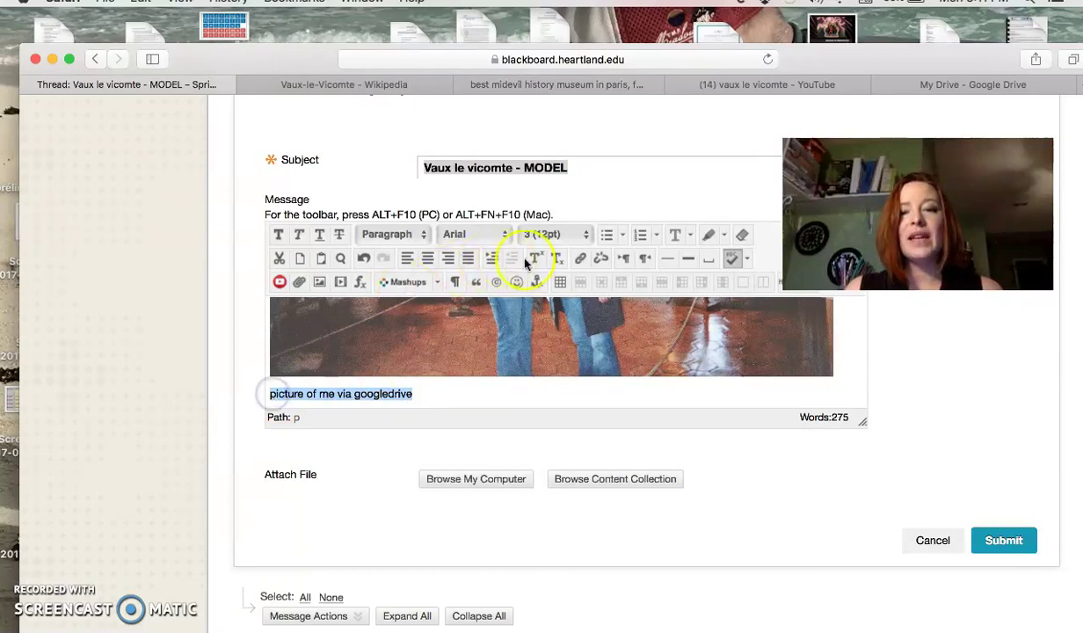
Step: Link the caption to the pasted Google Drive photo URL, opening in a new window (_blank)
left_click(580, 256)
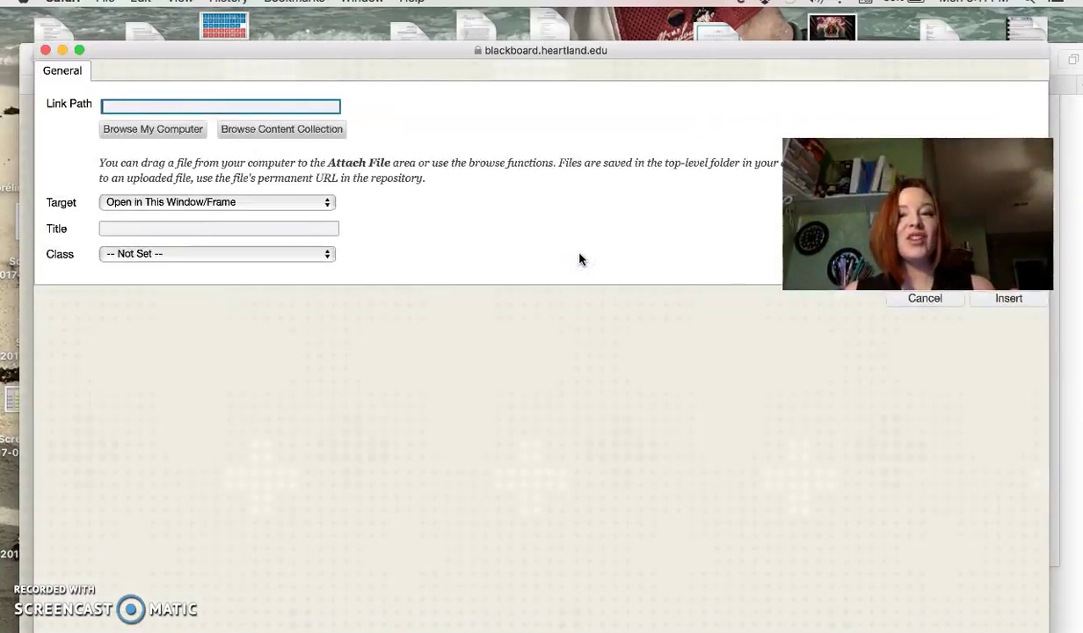
left_click(244, 103)
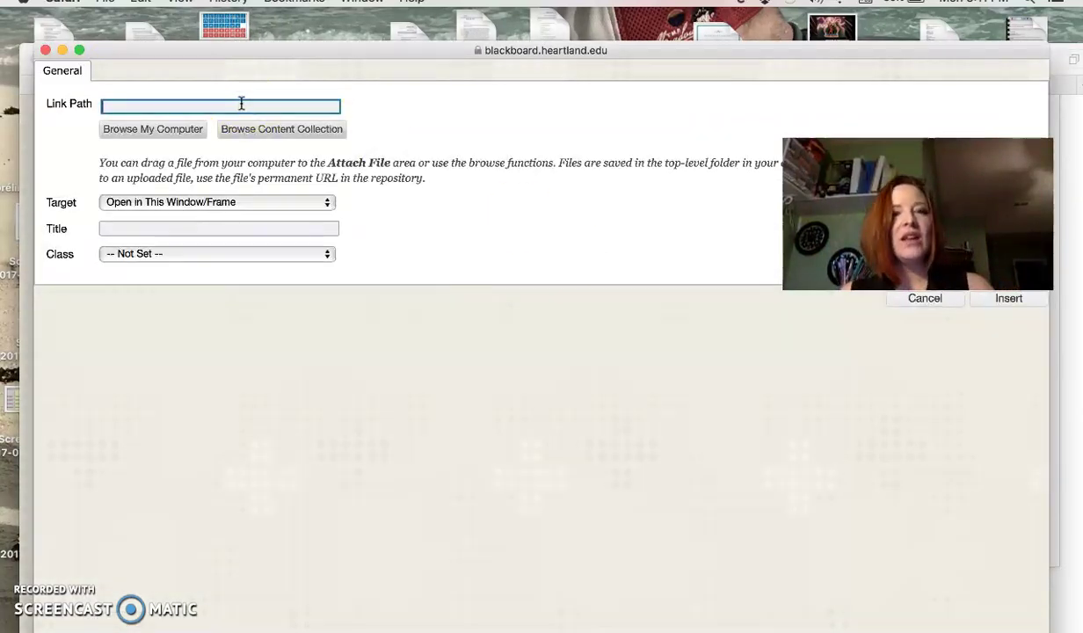
key("super+v")
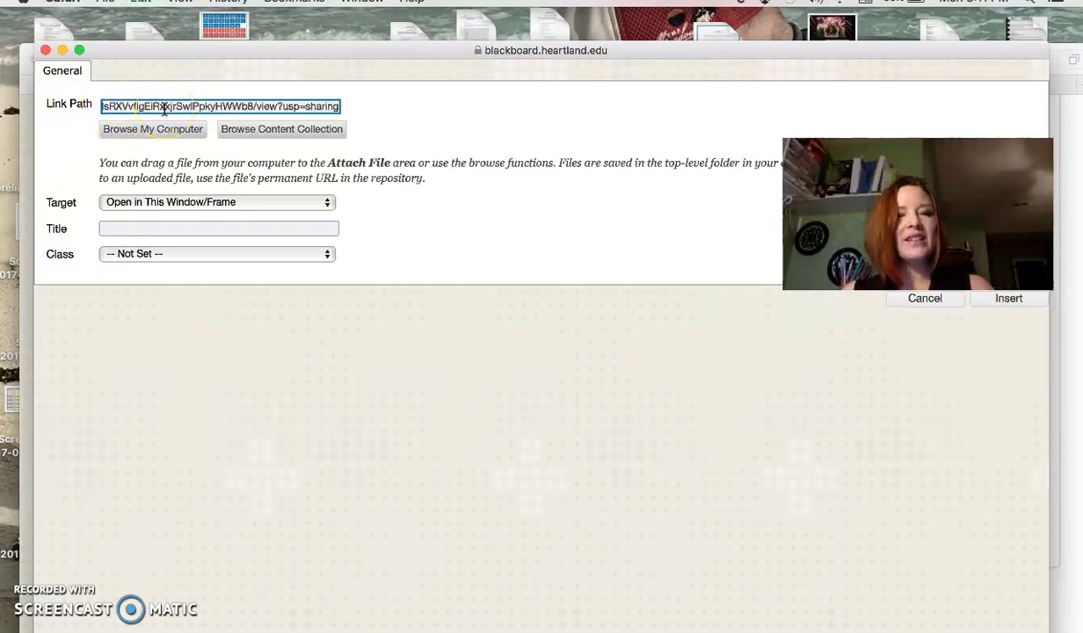
left_click(232, 204)
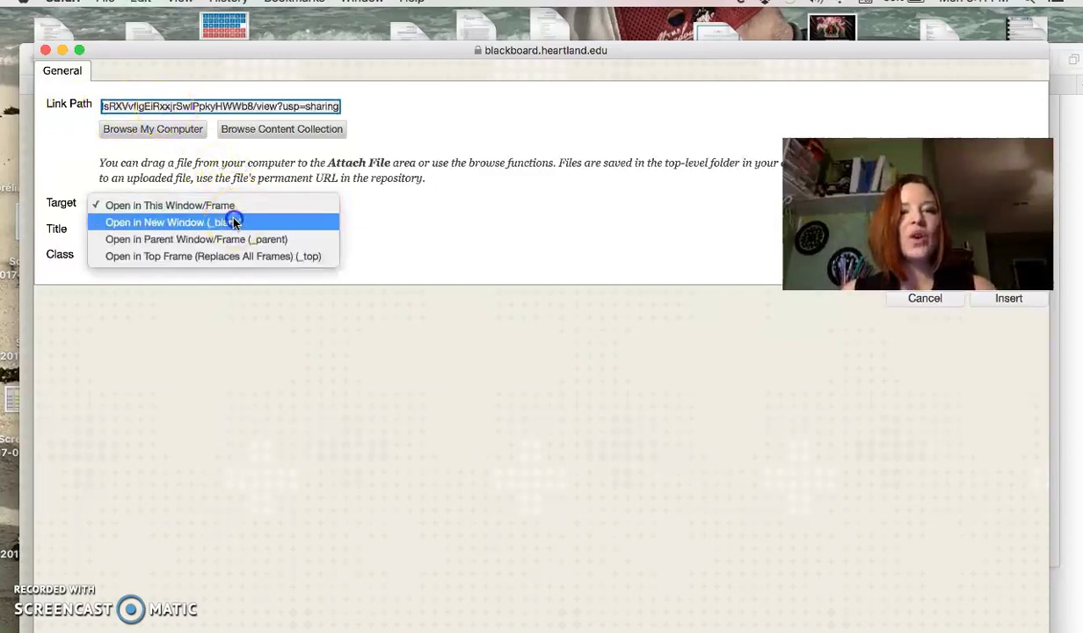
left_click(234, 223)
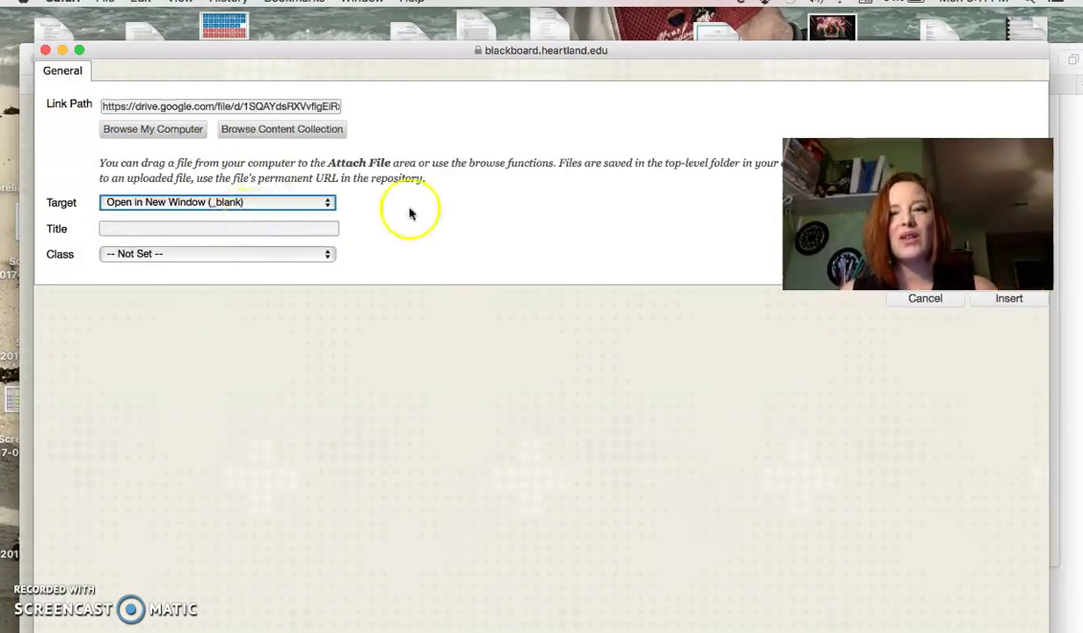
left_click(1011, 299)
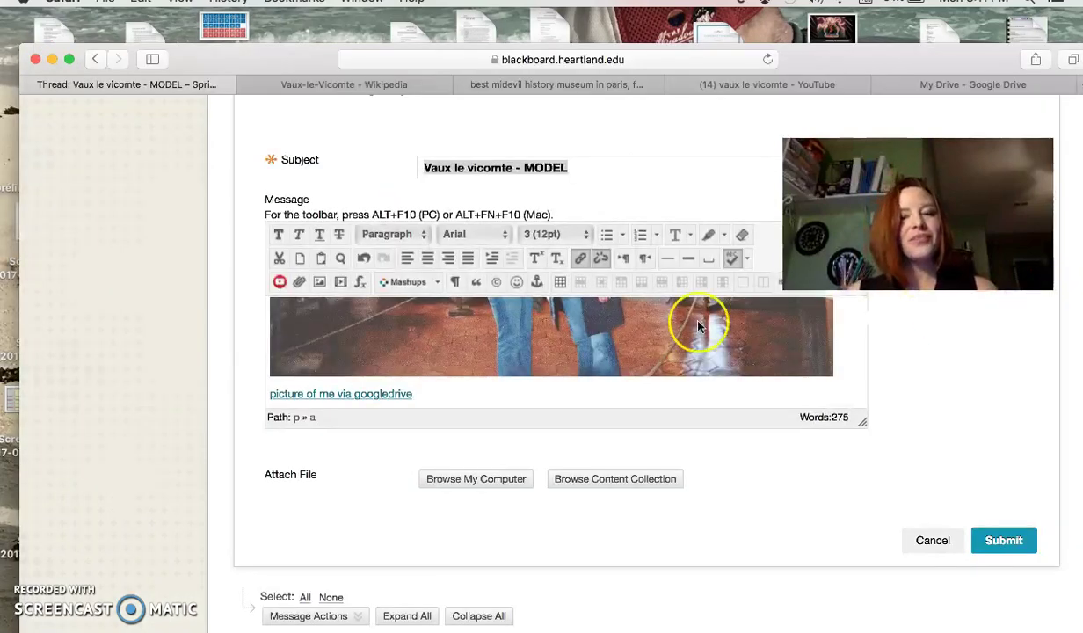
Step: Review the 275-word message with its link, video, photo and Drive caption, then submit it
scroll(556, 345, "up", 5)
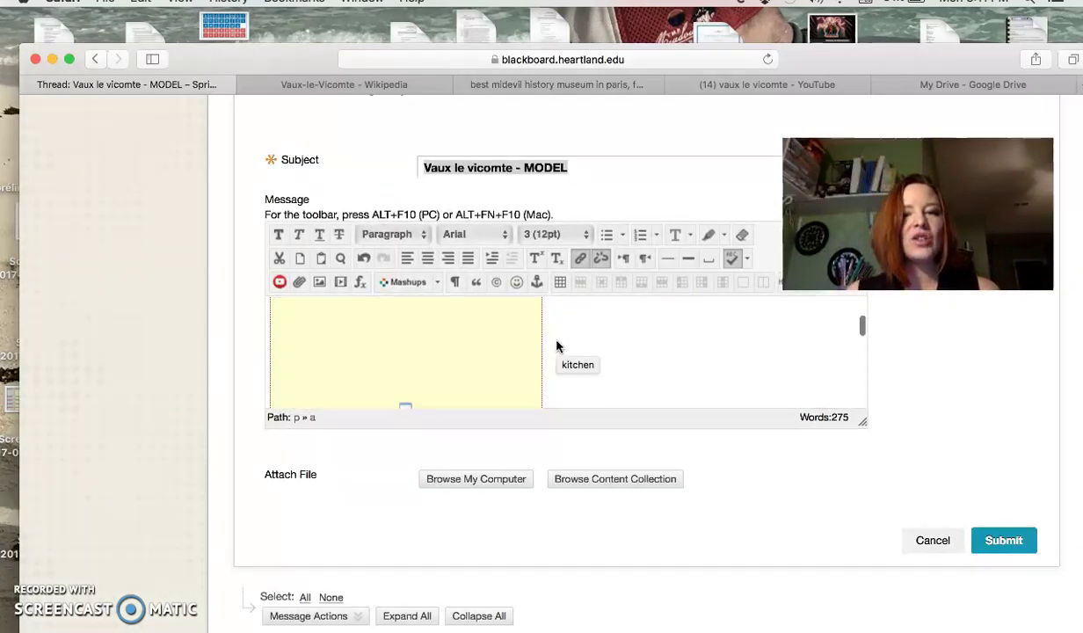
scroll(413, 364, "up", 3)
scroll(410, 362, "down", 10)
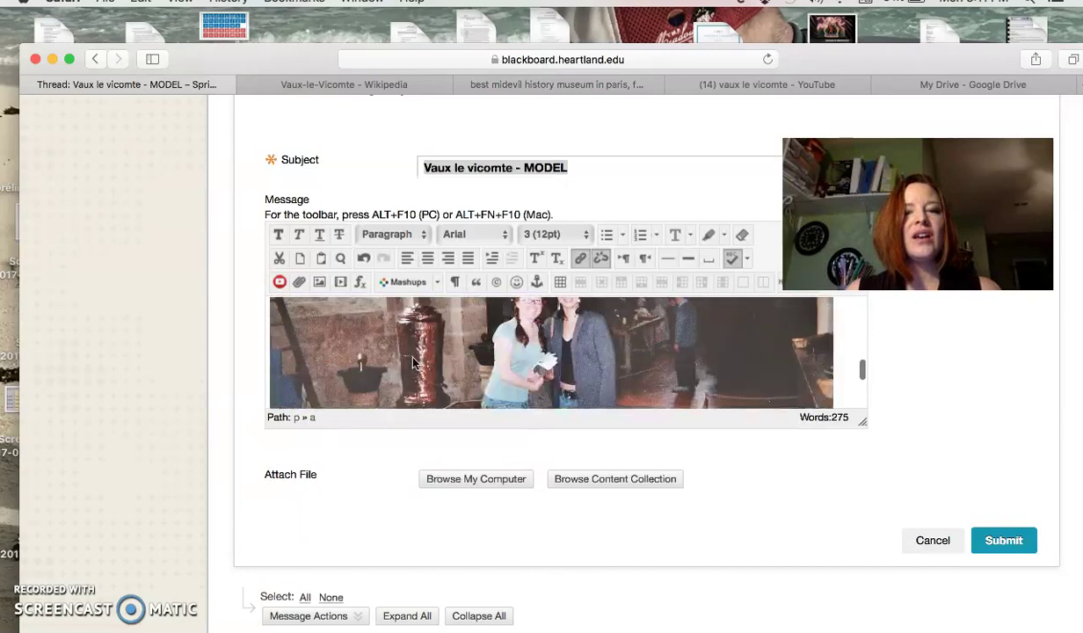
scroll(413, 363, "up", 5)
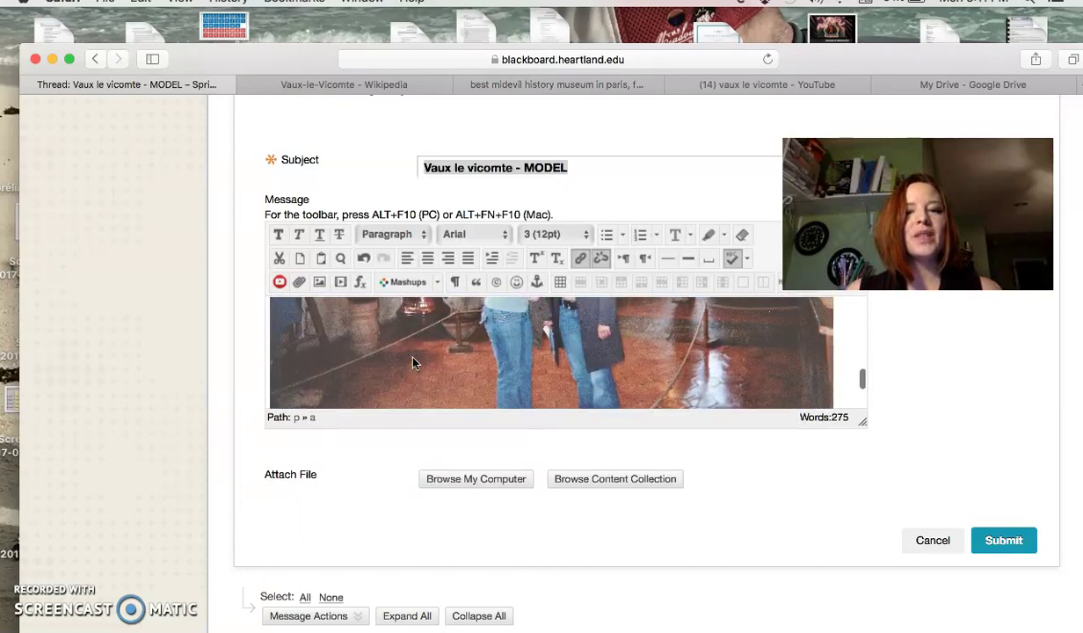
scroll(414, 363, "down", 5)
scroll(414, 363, "up", 4)
left_click(479, 338)
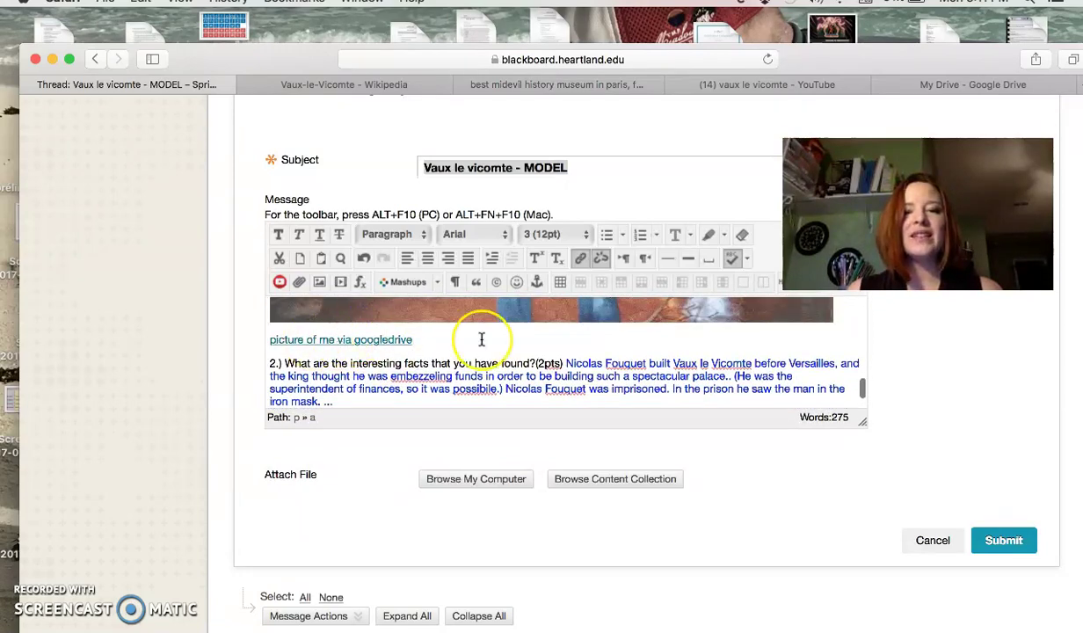
scroll(482, 338, "down", 5)
scroll(481, 339, "up", 10)
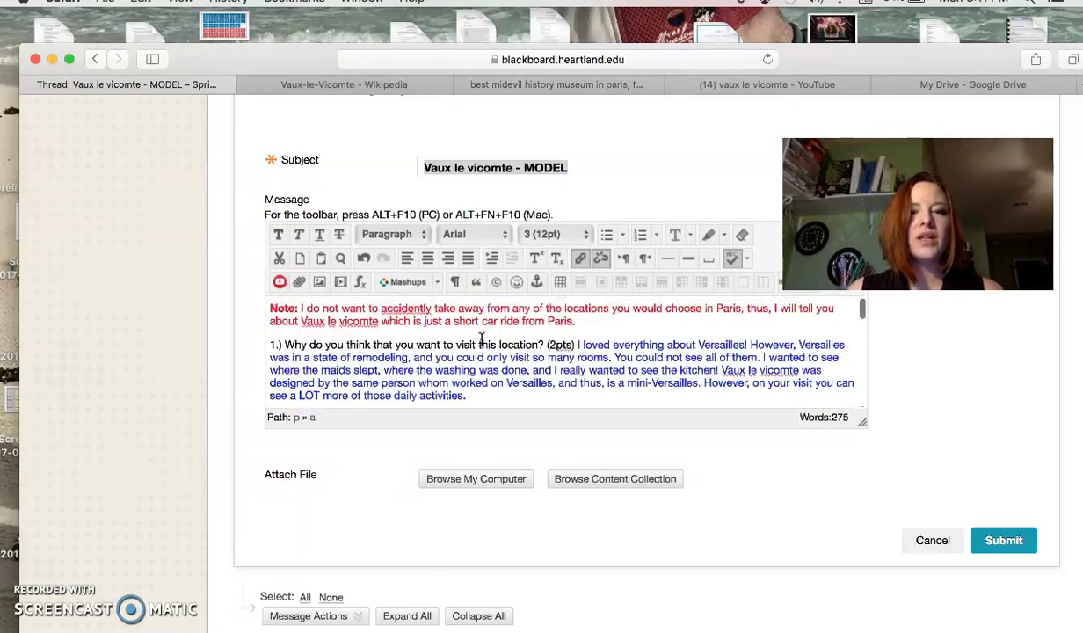
scroll(482, 340, "down", 3)
left_click(301, 370)
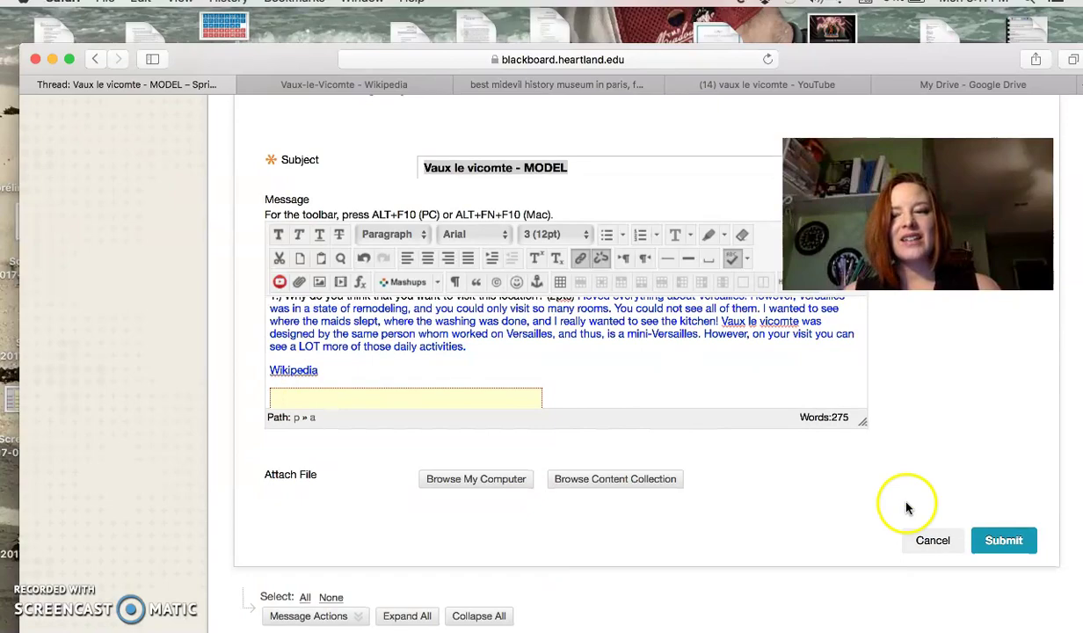
left_click(1006, 544)
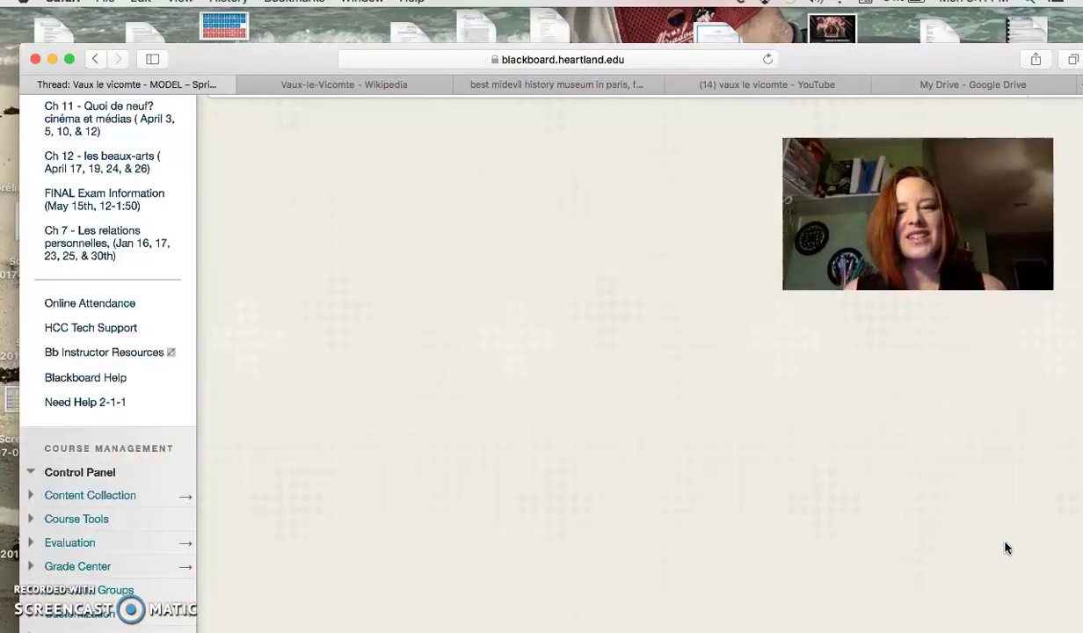
left_click(646, 431)
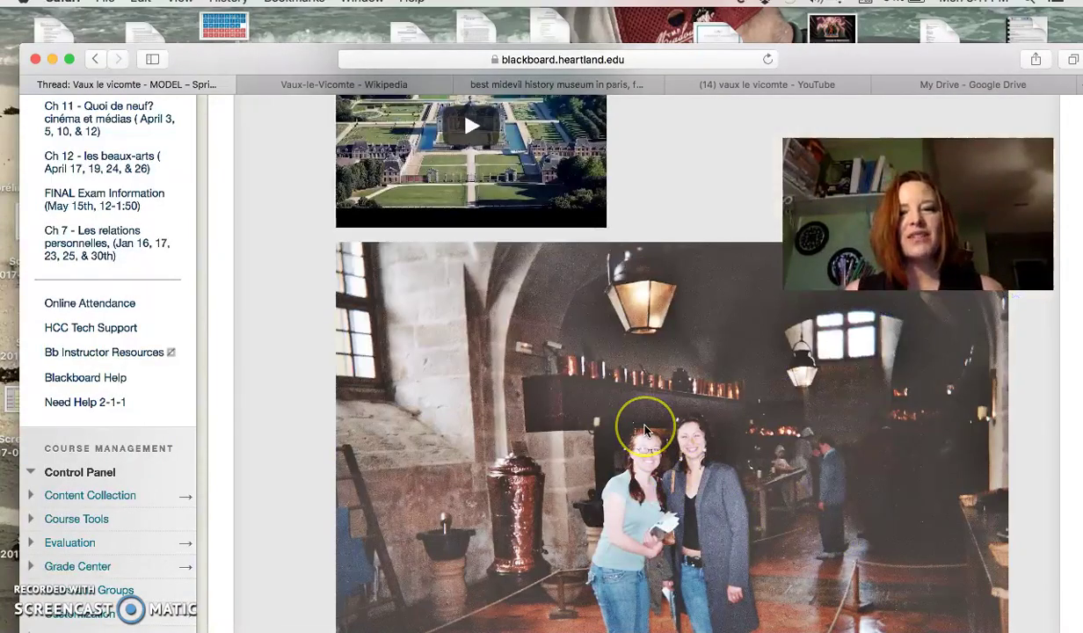
scroll(646, 431, "up", 10)
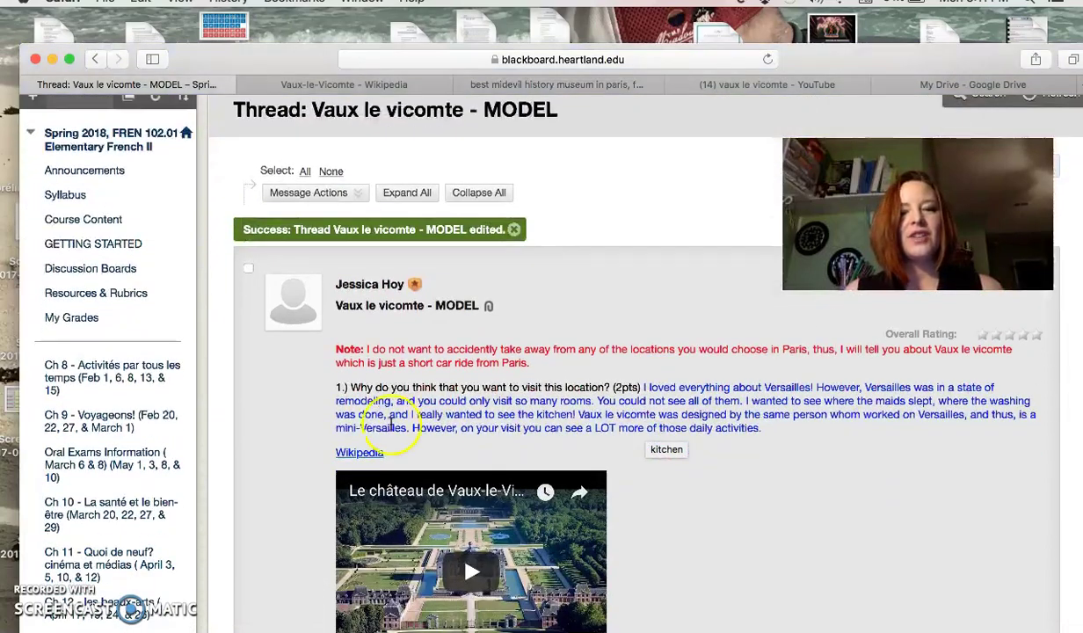
scroll(515, 440, "down", 5)
scroll(519, 503, "down", 6)
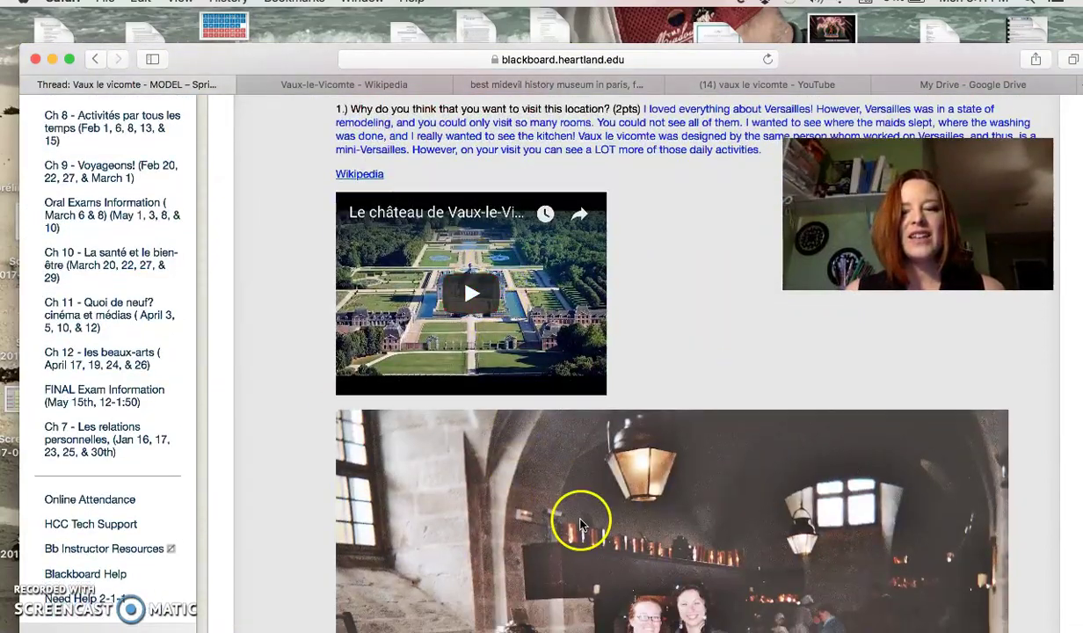
scroll(540, 396, "down", 5)
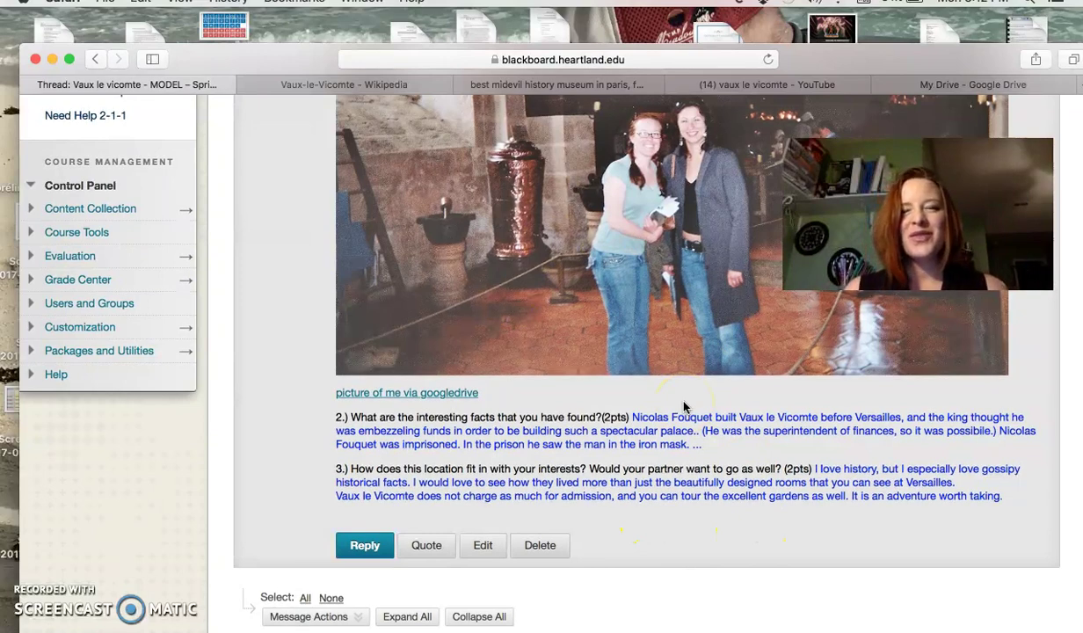
key("alt+p")
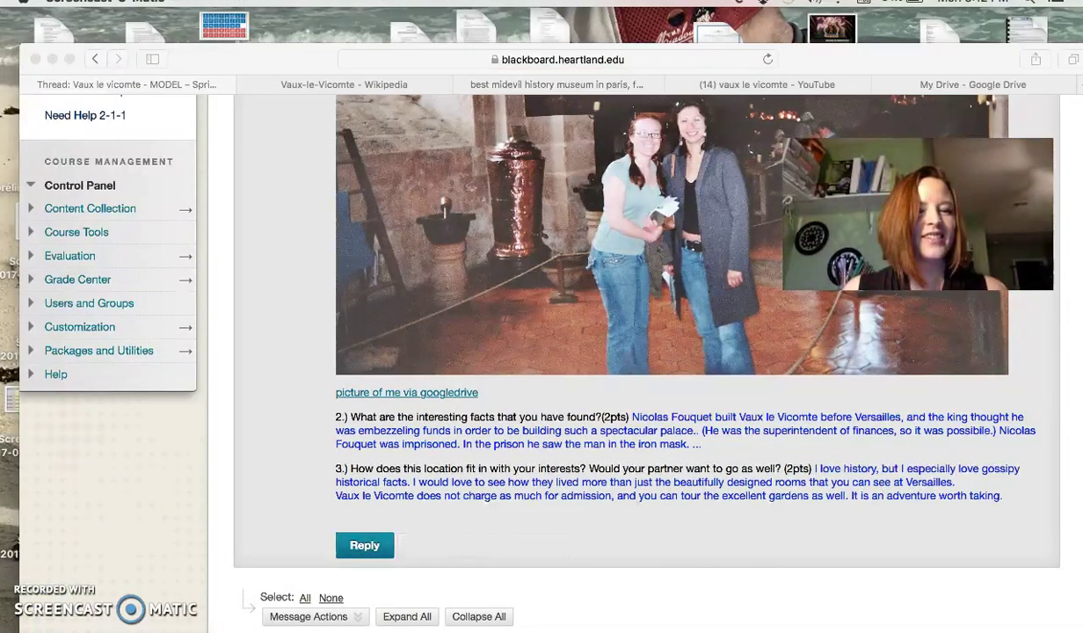